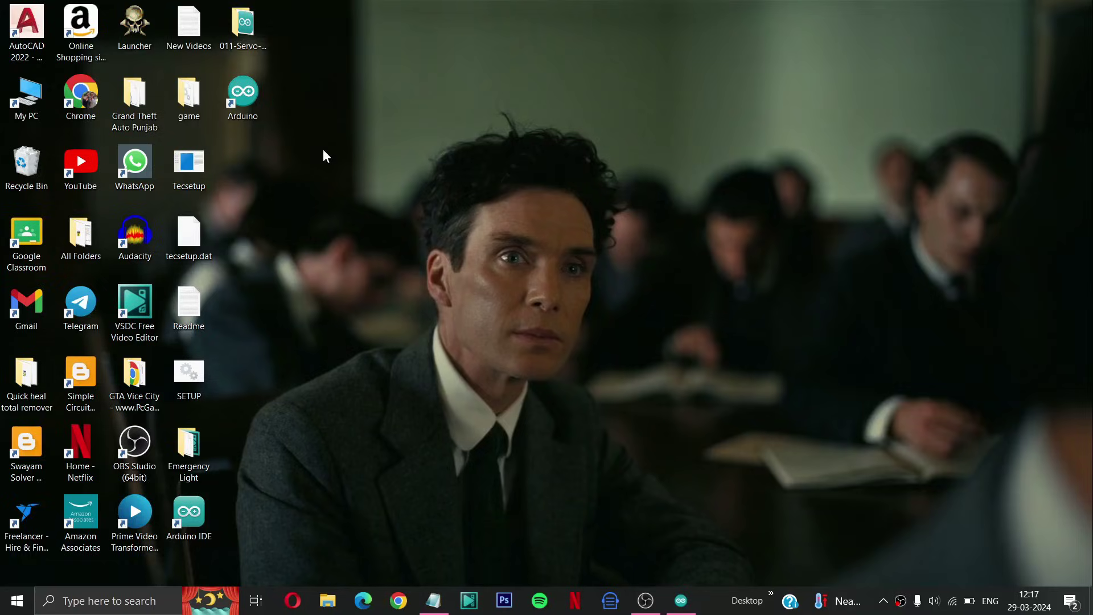
Launch Chrome, search Google for 'tin' (tinkercad) and open the Tinkercad website.
double_click(87, 104)
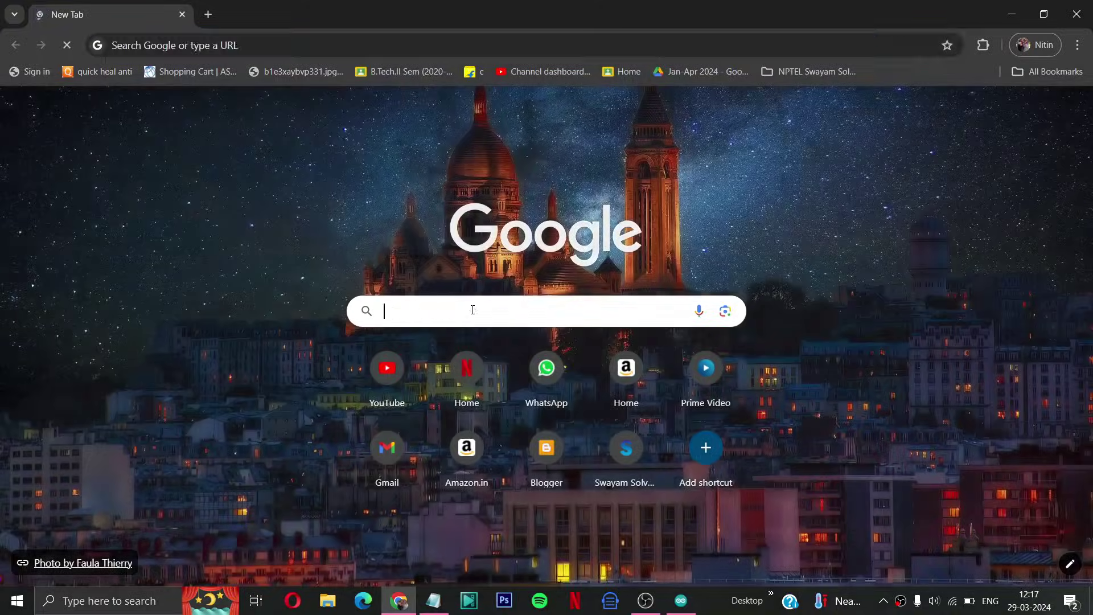
click(472, 310)
text(tinkercad)
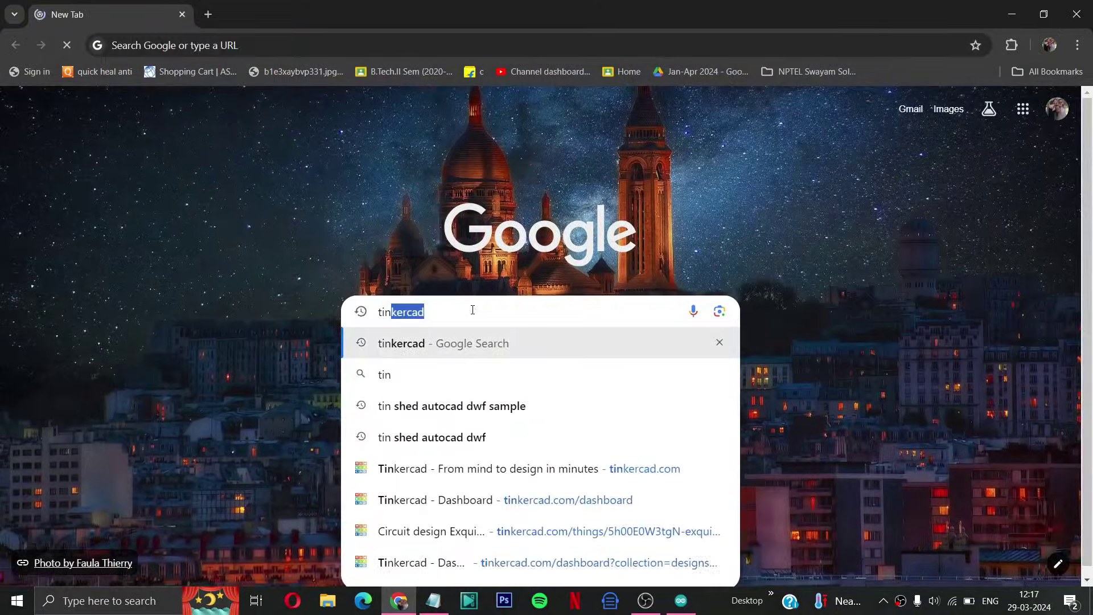
key(Return)
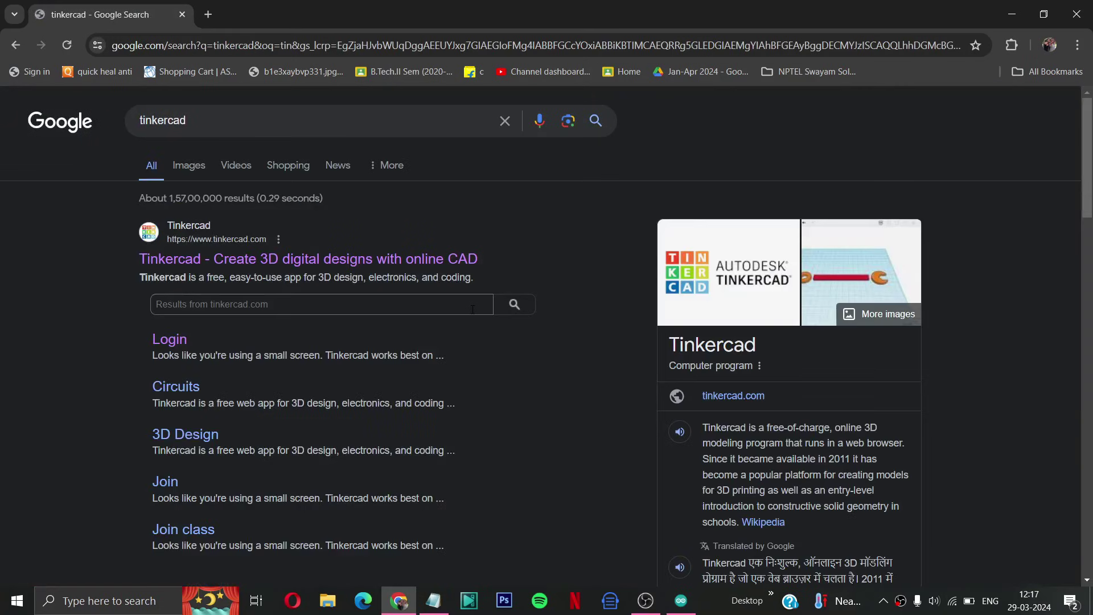
click(378, 265)
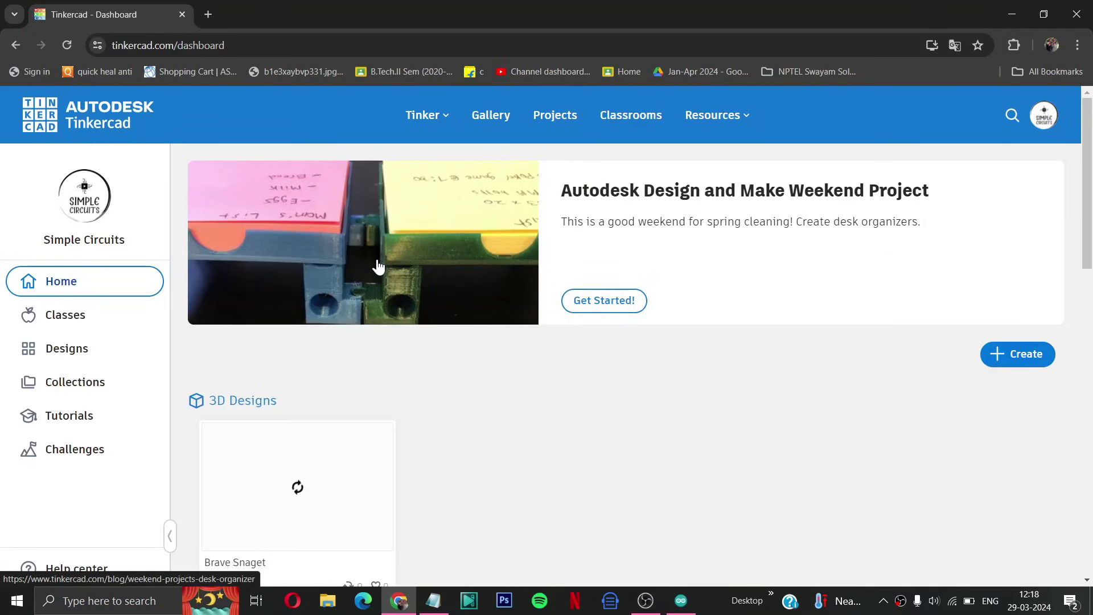
Start a new Circuits design from the dashboard's Create menu.
click(1027, 370)
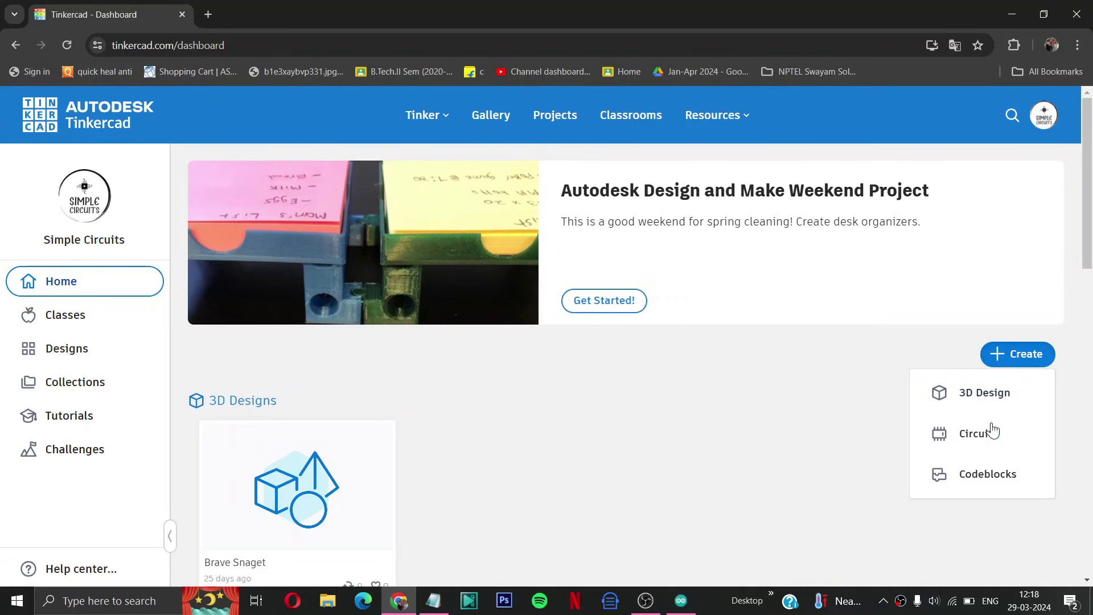
click(987, 436)
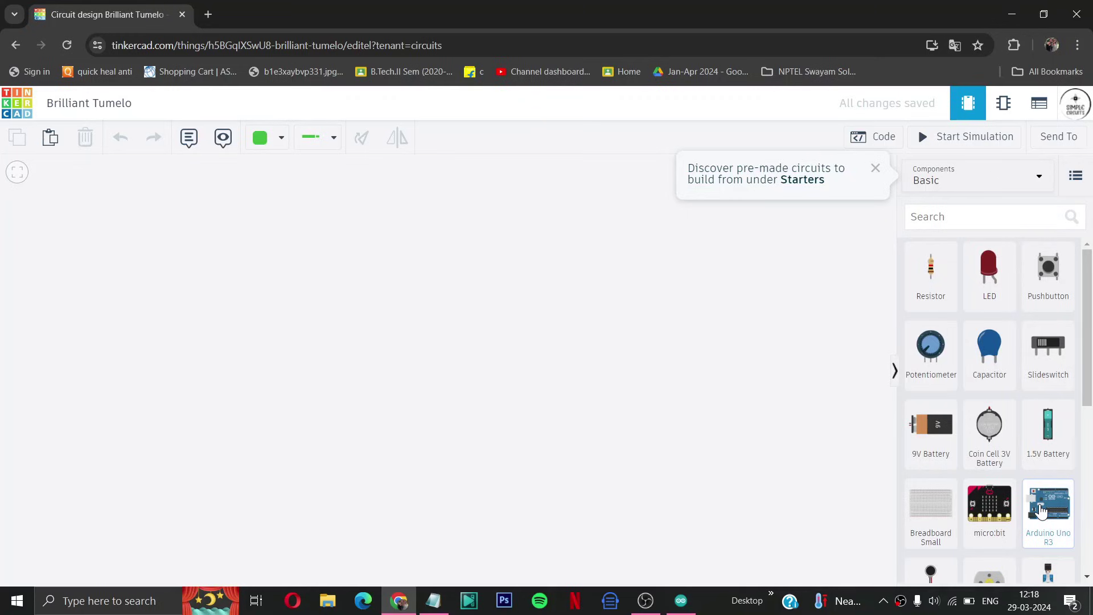
Place an Arduino Uno R3, a micro servo and an I2C 16x2 LCD on the canvas.
drag(1040, 510, 384, 383)
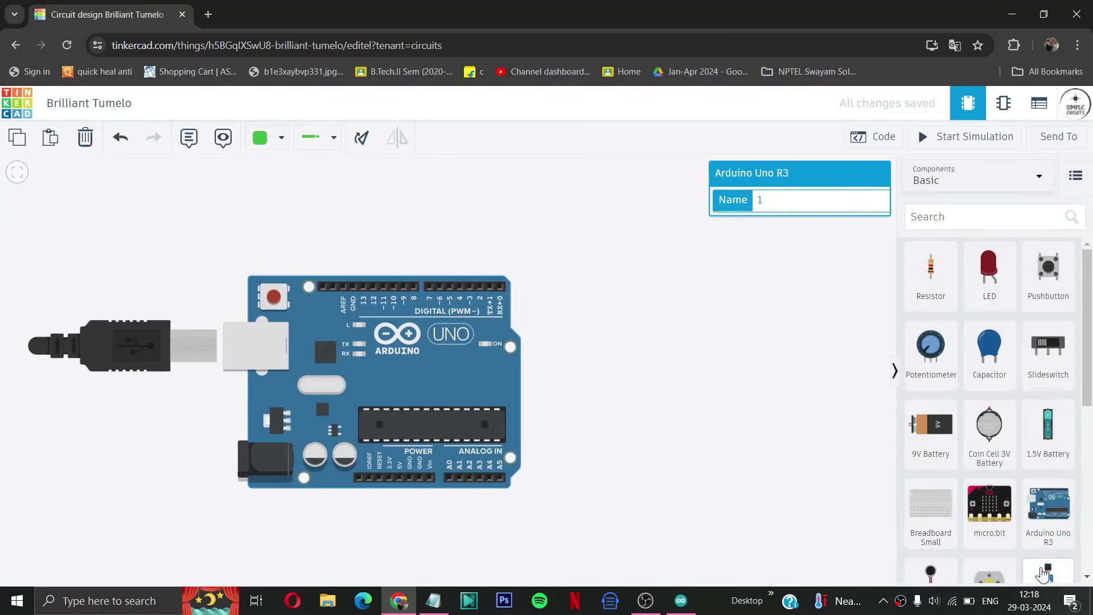
drag(1043, 573, 755, 340)
click(953, 220)
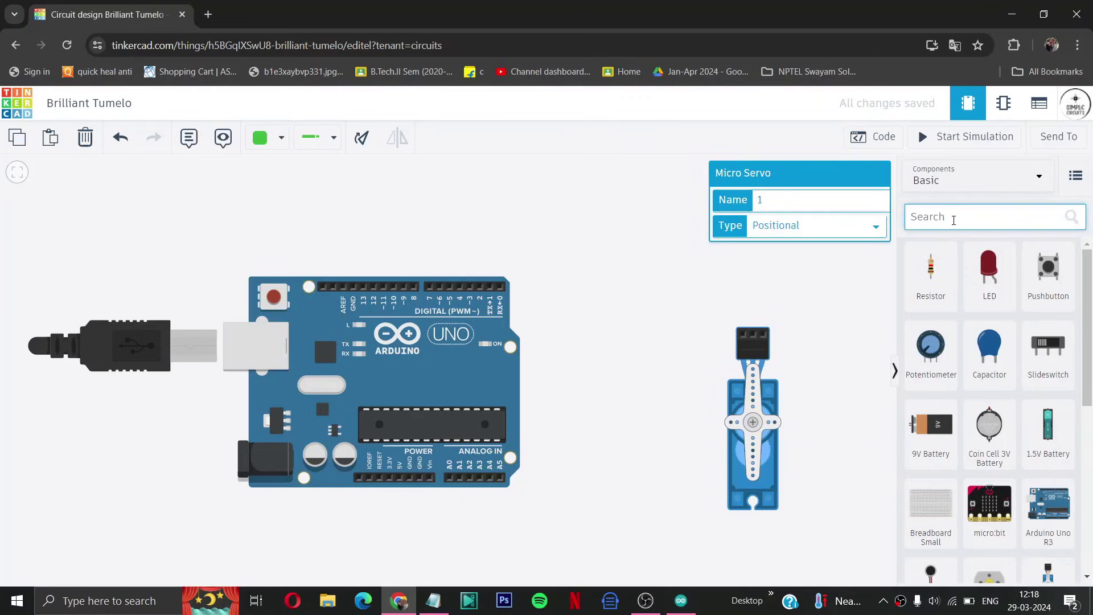
text(lc)
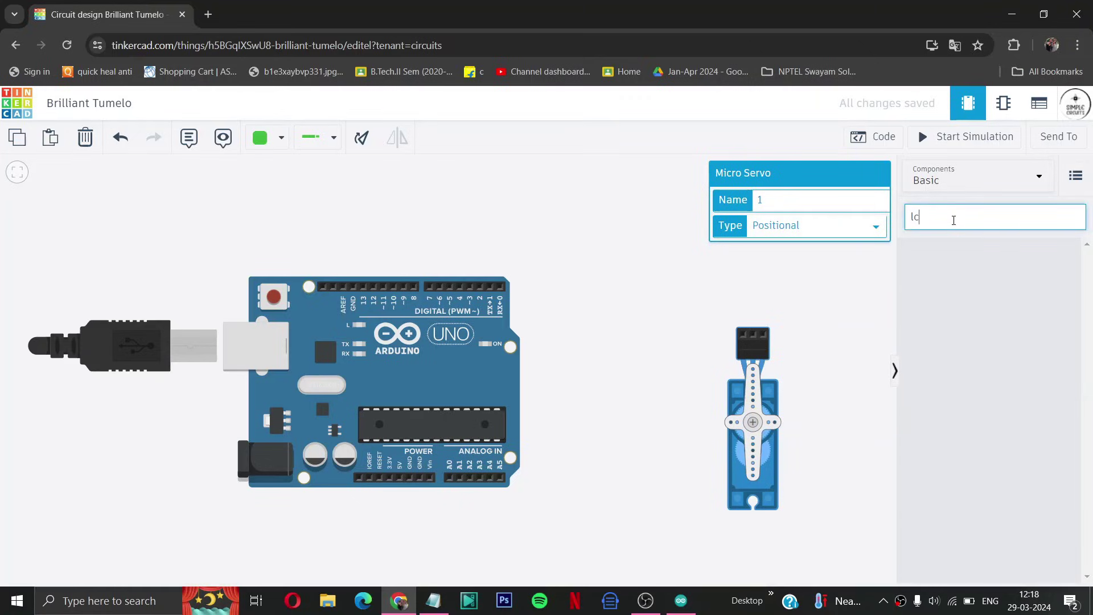
text(cd)
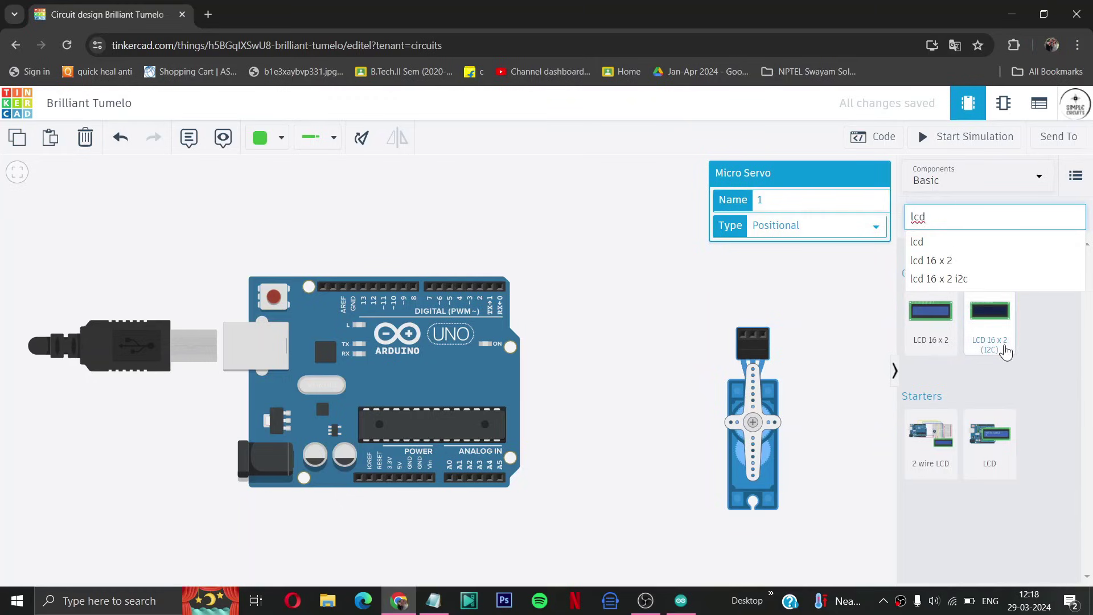
drag(1005, 351, 628, 532)
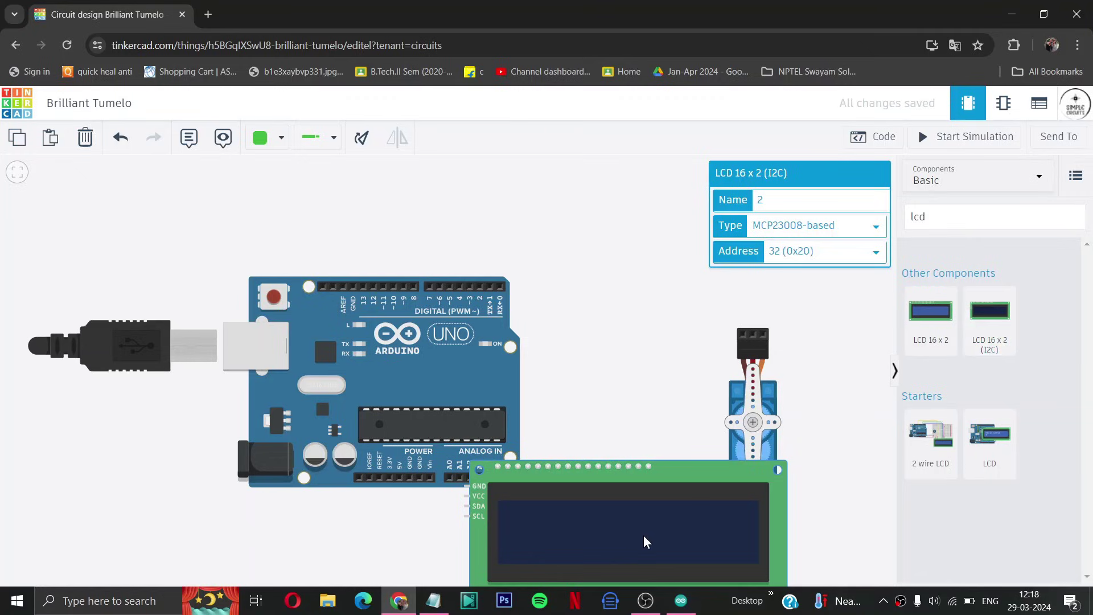
Search for and add a 4x4 keypad and a piezo buzzer to the canvas.
click(972, 220)
key(BackSpace)
key(BackSpace)
text(key)
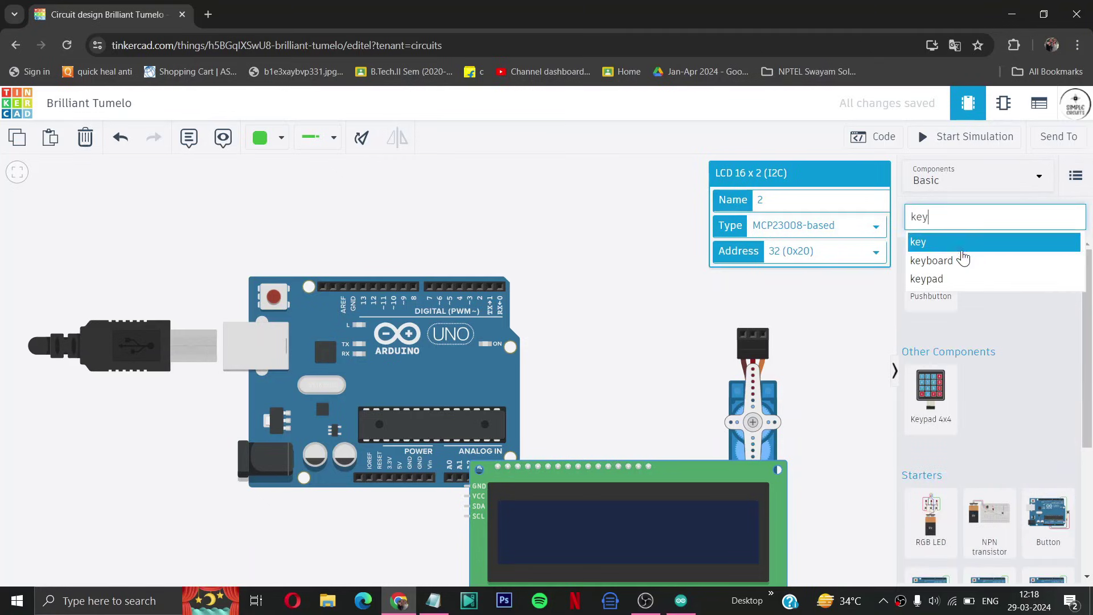
drag(936, 430, 491, 229)
click(948, 220)
key(BackSpace)
key(BackSpace)
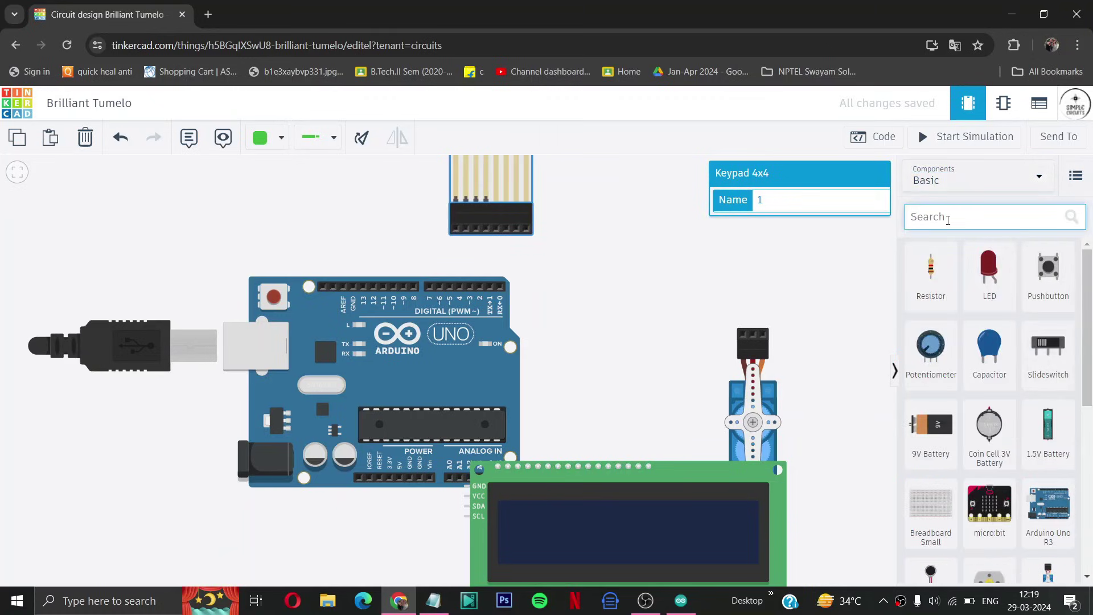
text(bu)
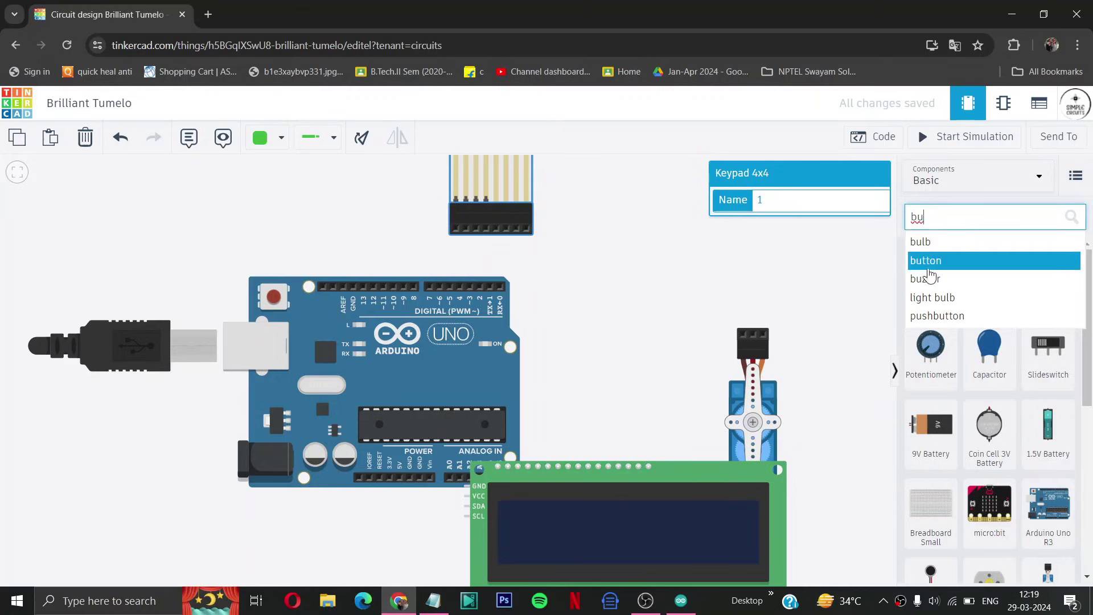
click(926, 279)
drag(931, 276, 334, 250)
Shift the keypad slightly left to line up with the Arduino header.
scroll(662, 308, down, 5)
scroll(662, 308, up, 2)
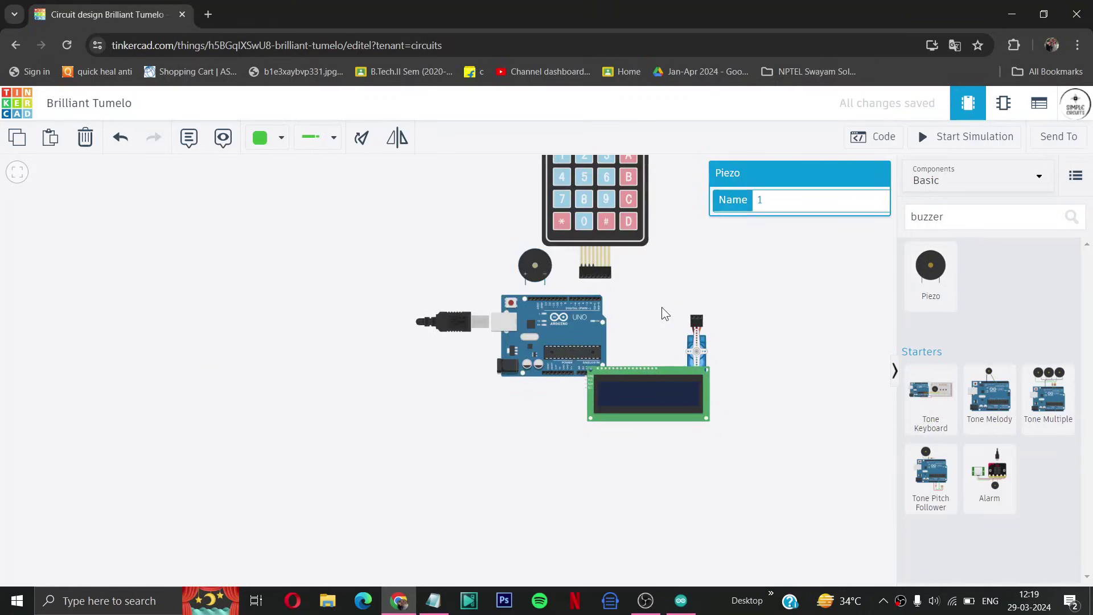
scroll(661, 306, up, 3)
scroll(661, 306, down, 2)
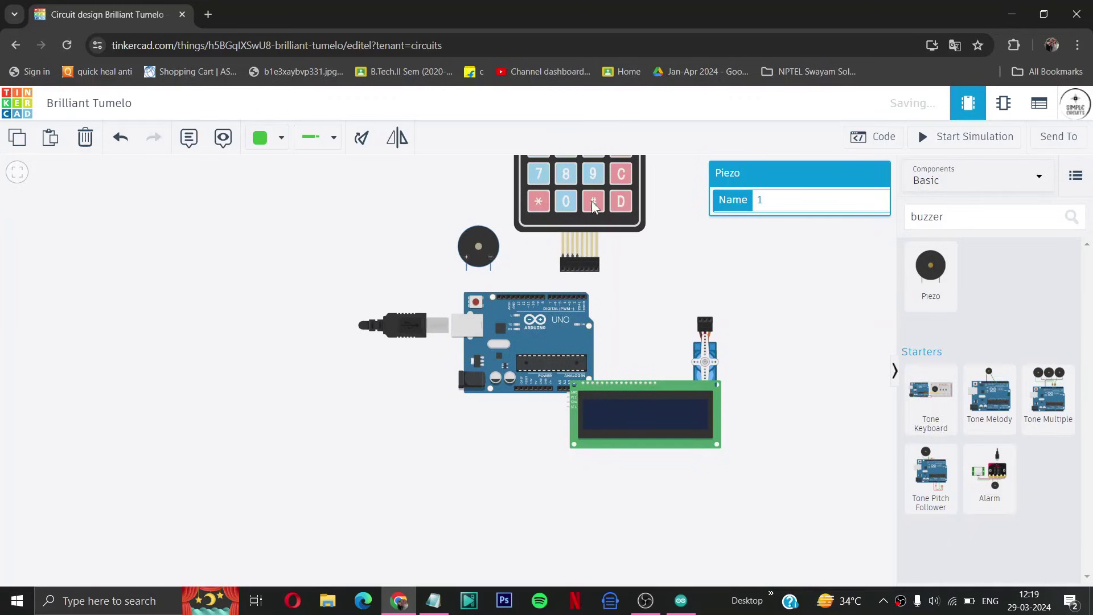
drag(603, 200, 583, 199)
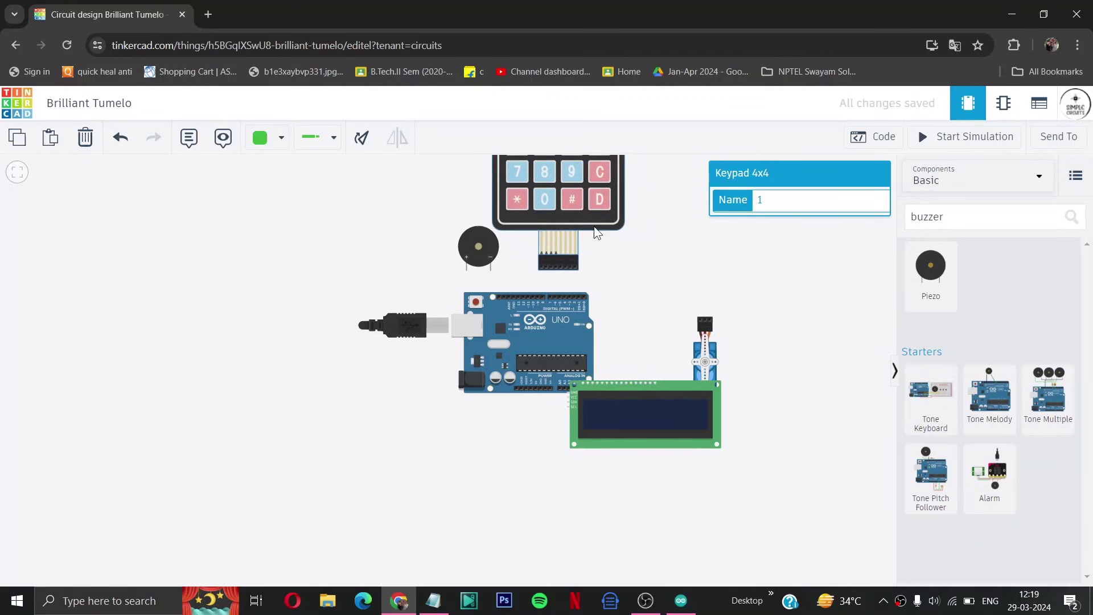
click(592, 250)
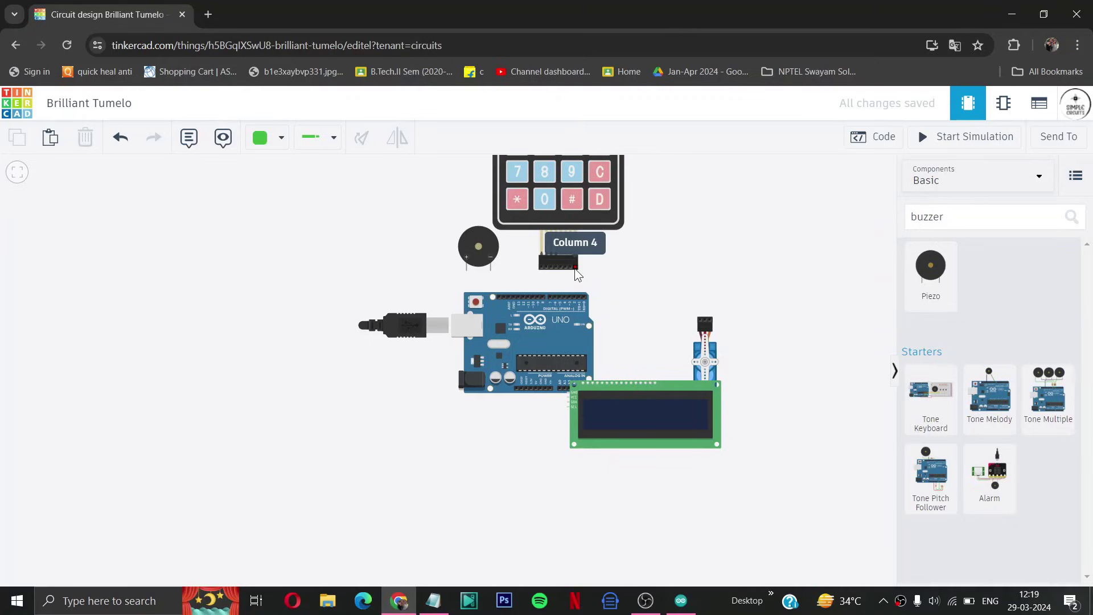
Wire the four keypad column pins to Arduino pins D2 through D5.
click(575, 268)
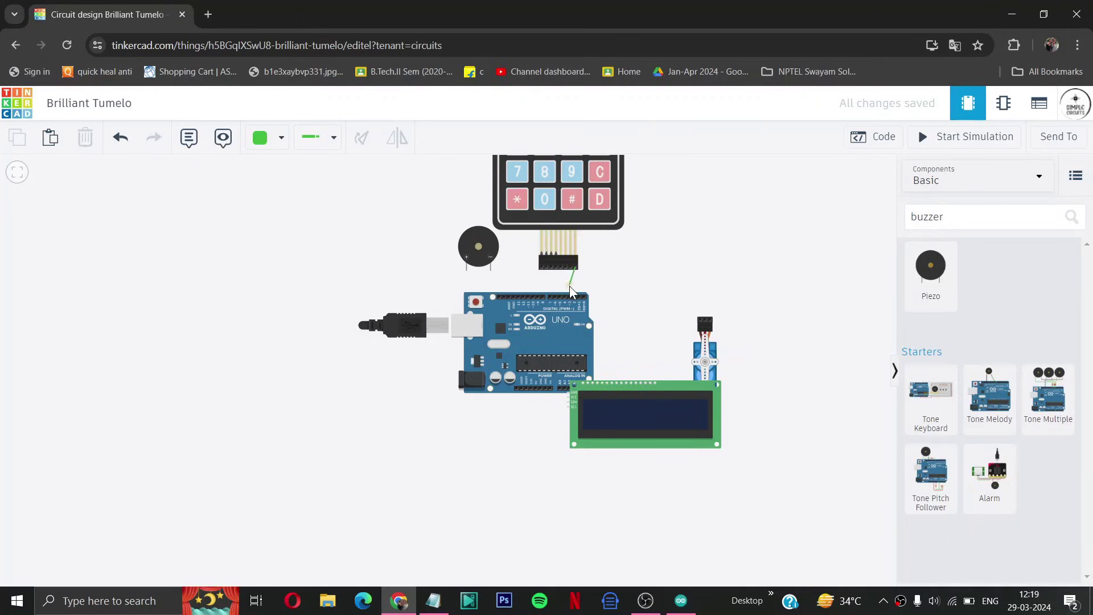
click(575, 296)
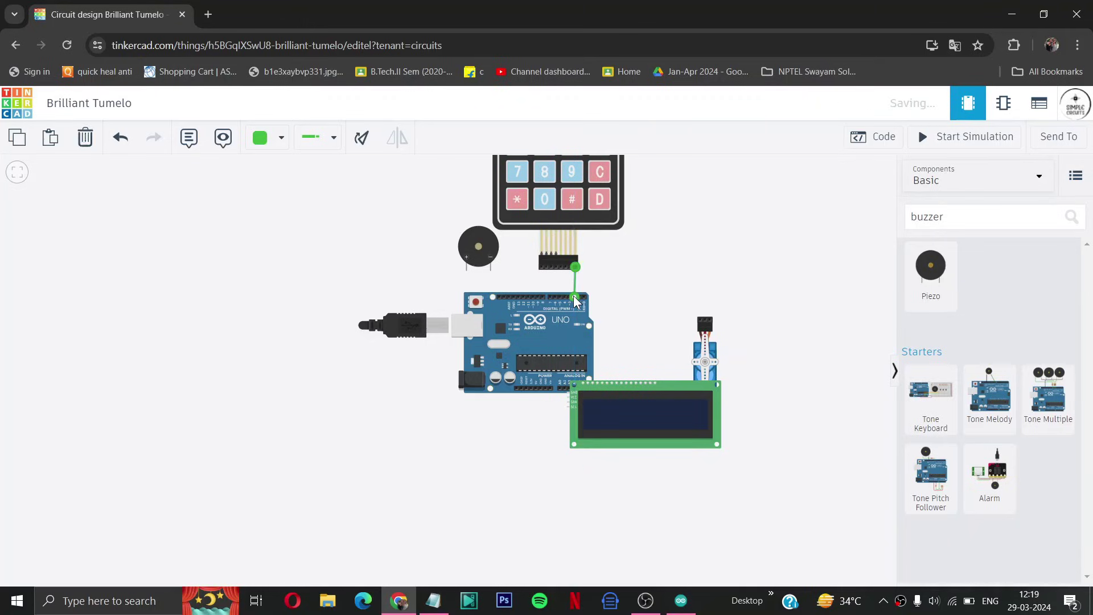
click(569, 265)
click(568, 296)
click(570, 285)
click(565, 268)
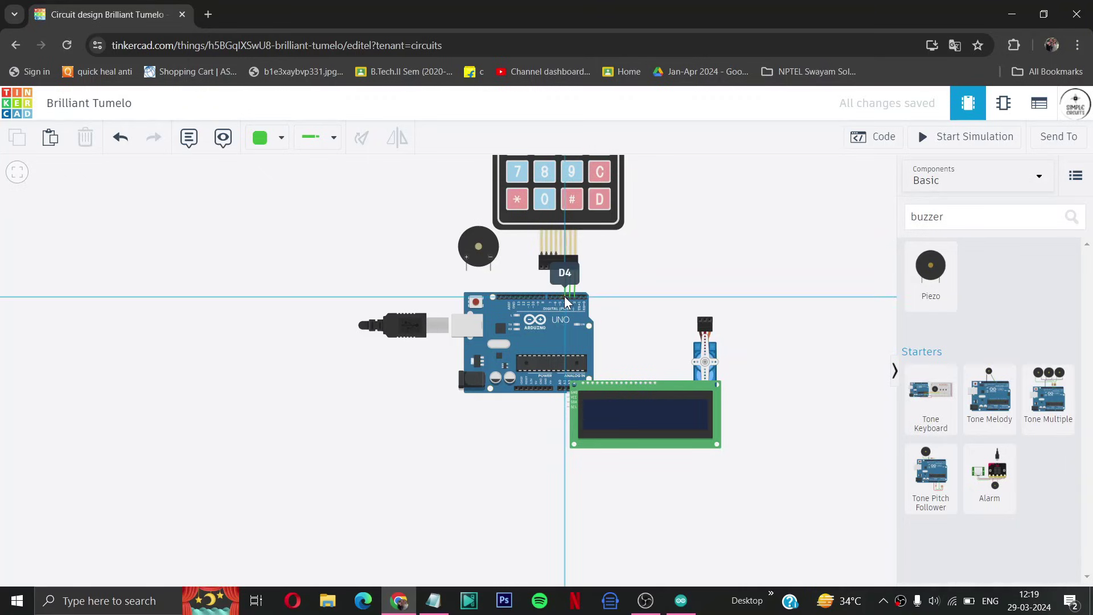
click(565, 296)
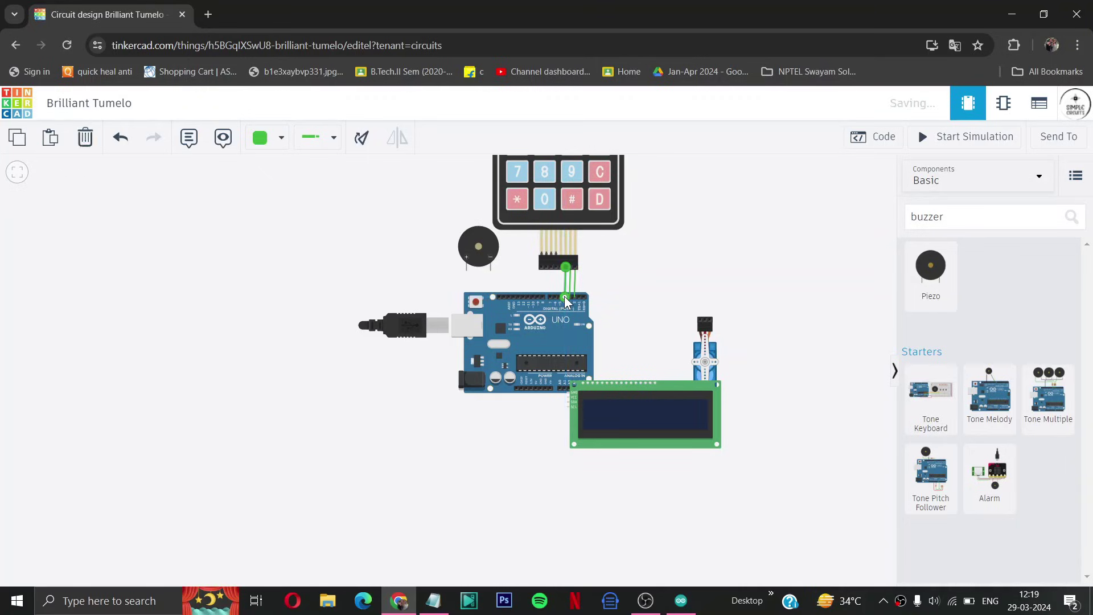
click(558, 265)
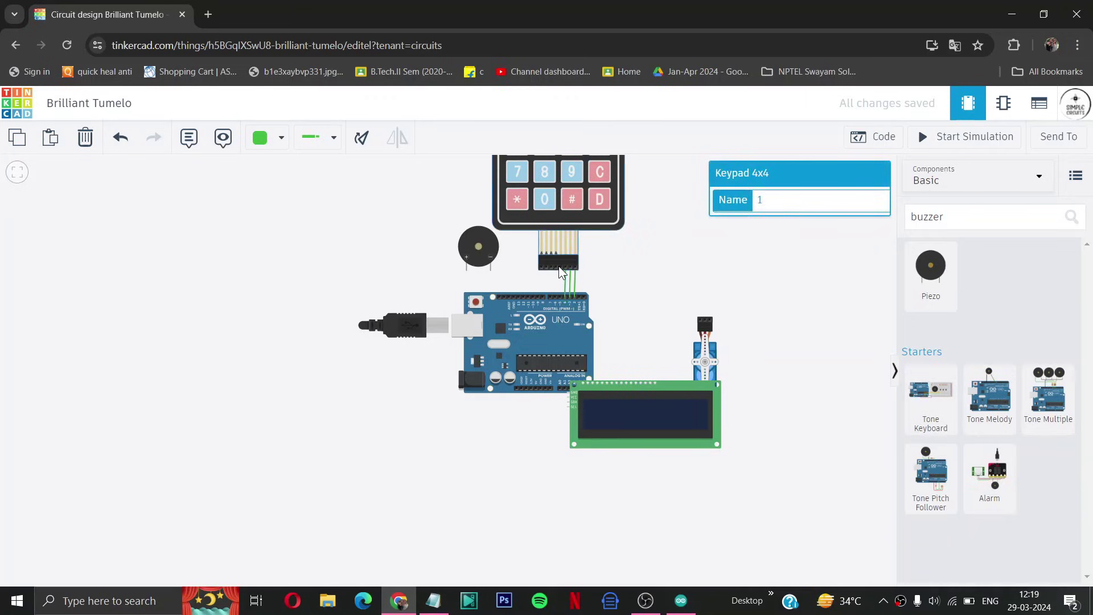
click(560, 269)
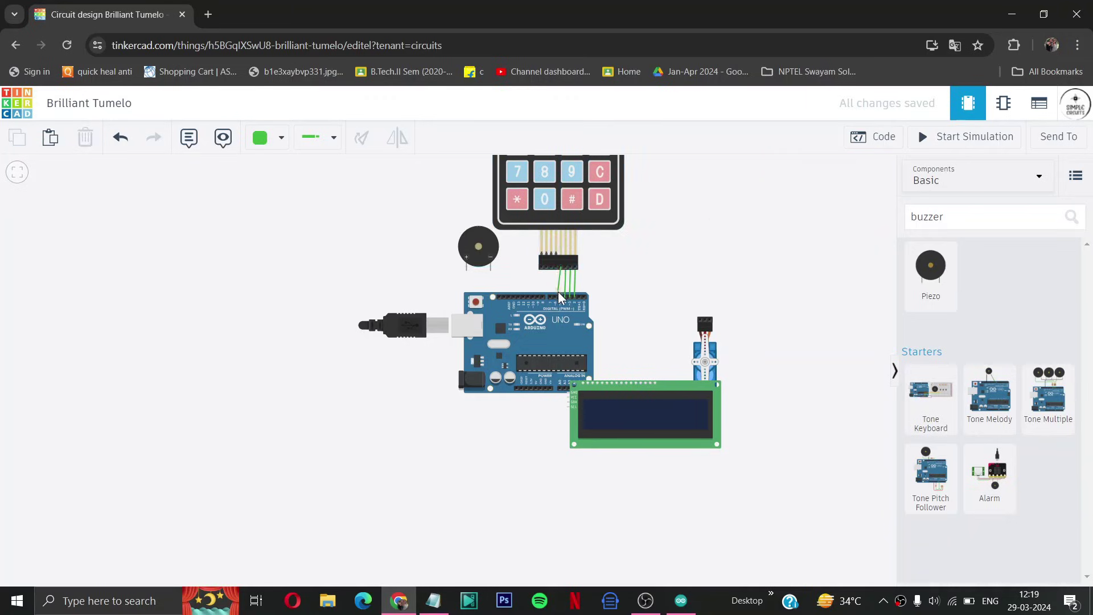
click(558, 296)
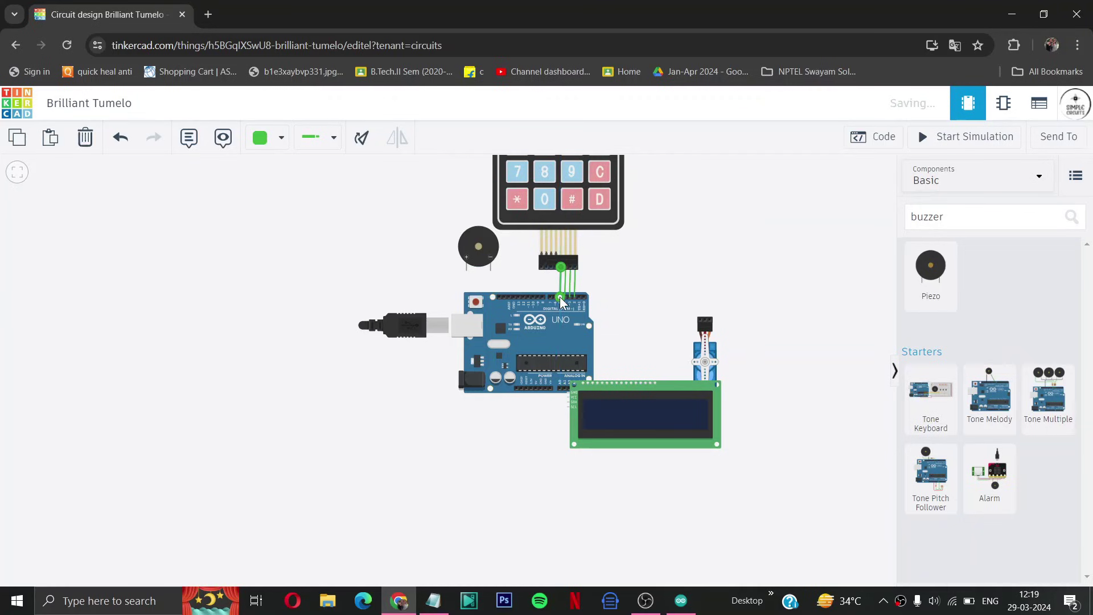
scroll(558, 284, up, 2)
scroll(558, 285, up, 1)
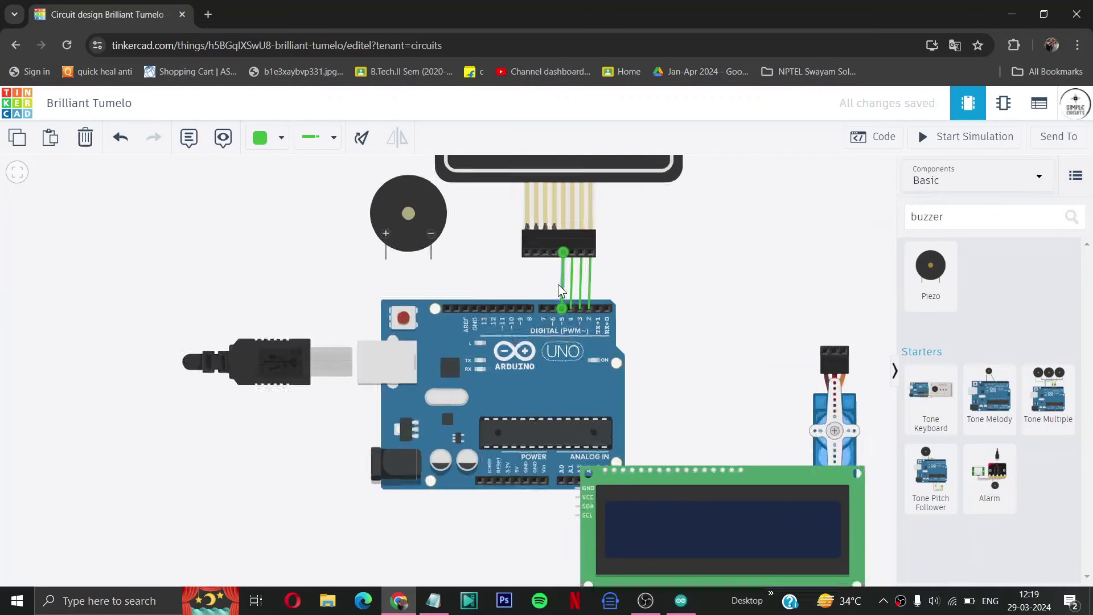
click(555, 255)
Wire keypad rows 4, 3, 2, 1 to Arduino pins D6, D7, D8, D9.
click(554, 255)
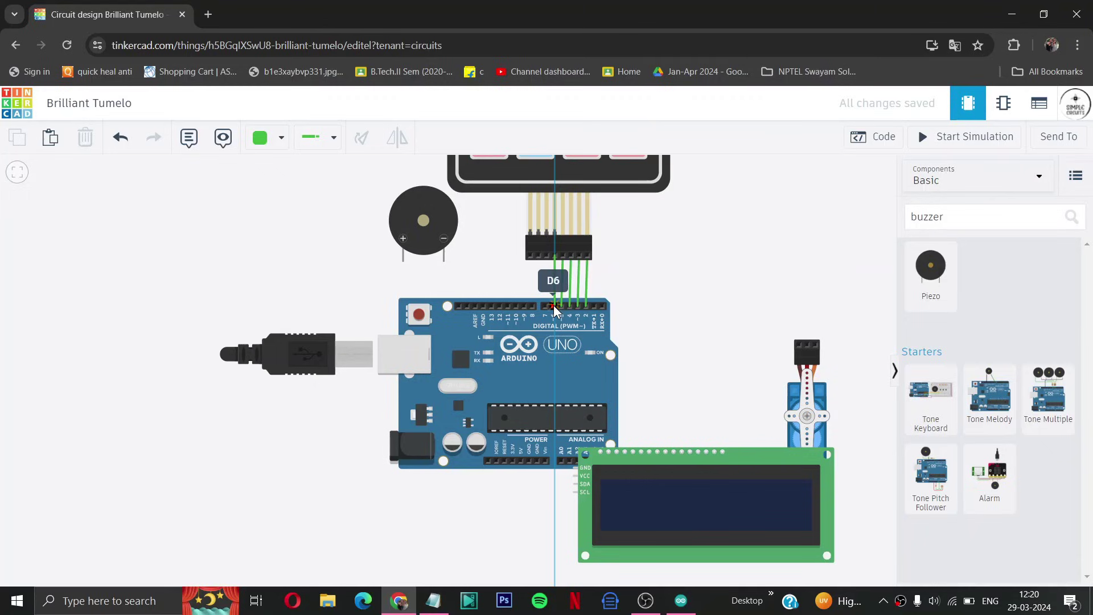
click(555, 310)
click(546, 256)
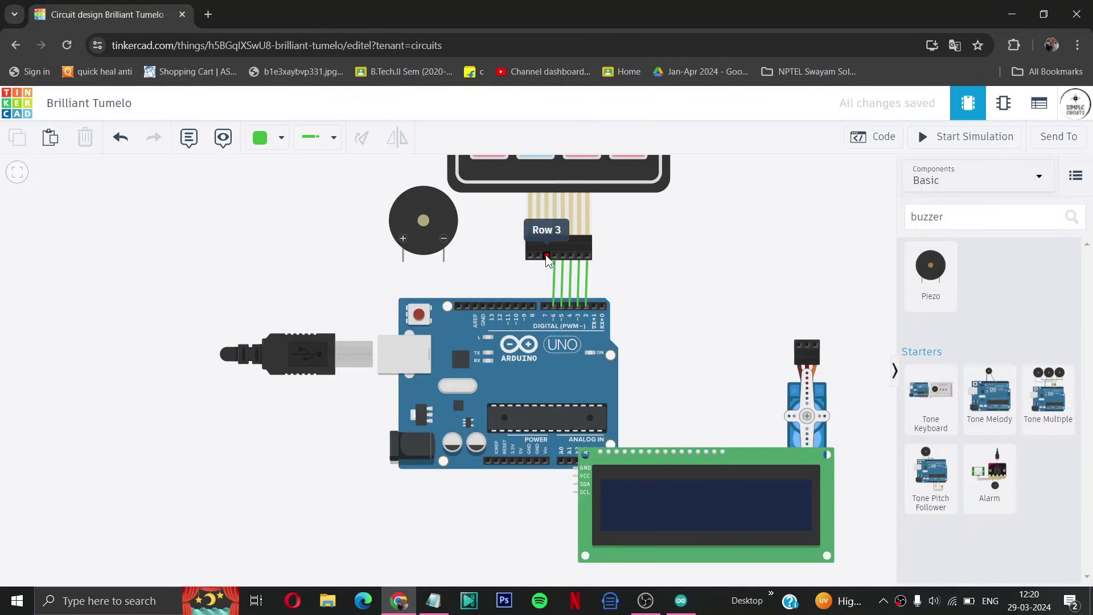
click(544, 309)
click(539, 256)
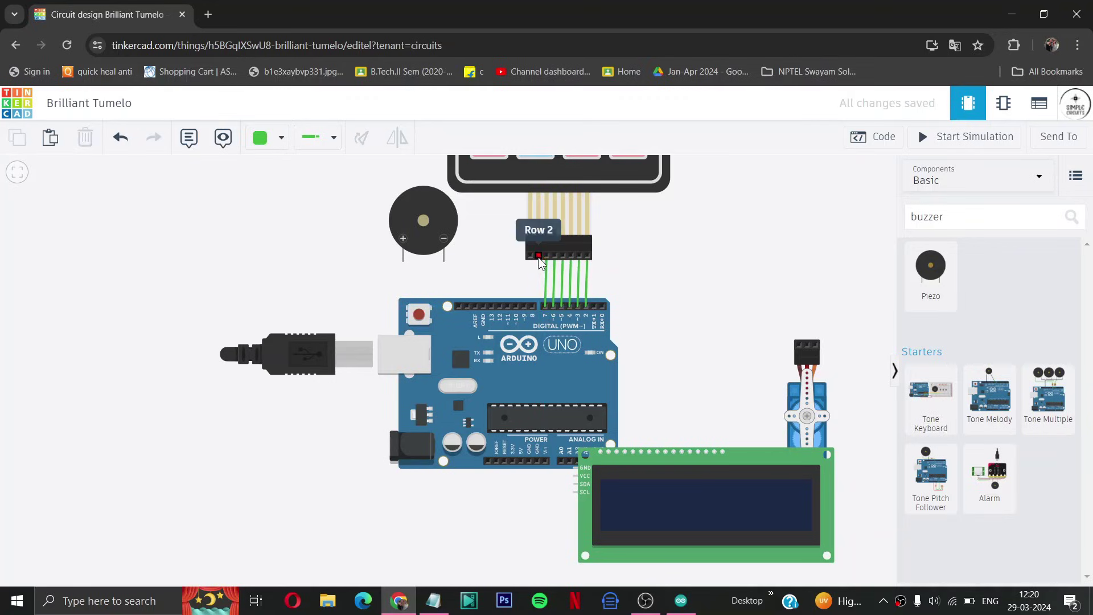
click(534, 309)
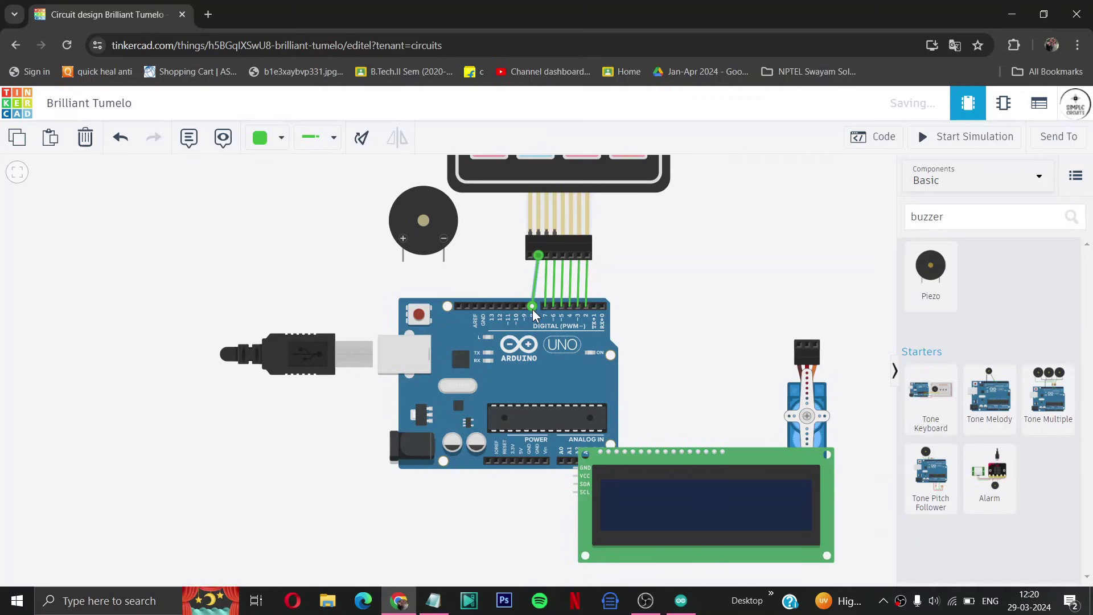
click(530, 257)
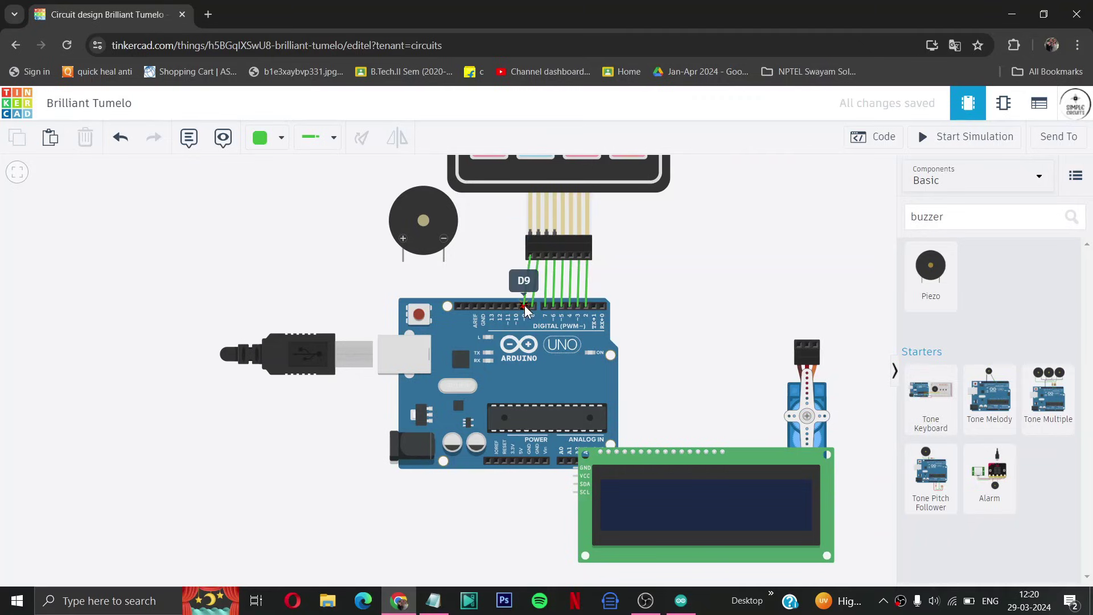
click(524, 308)
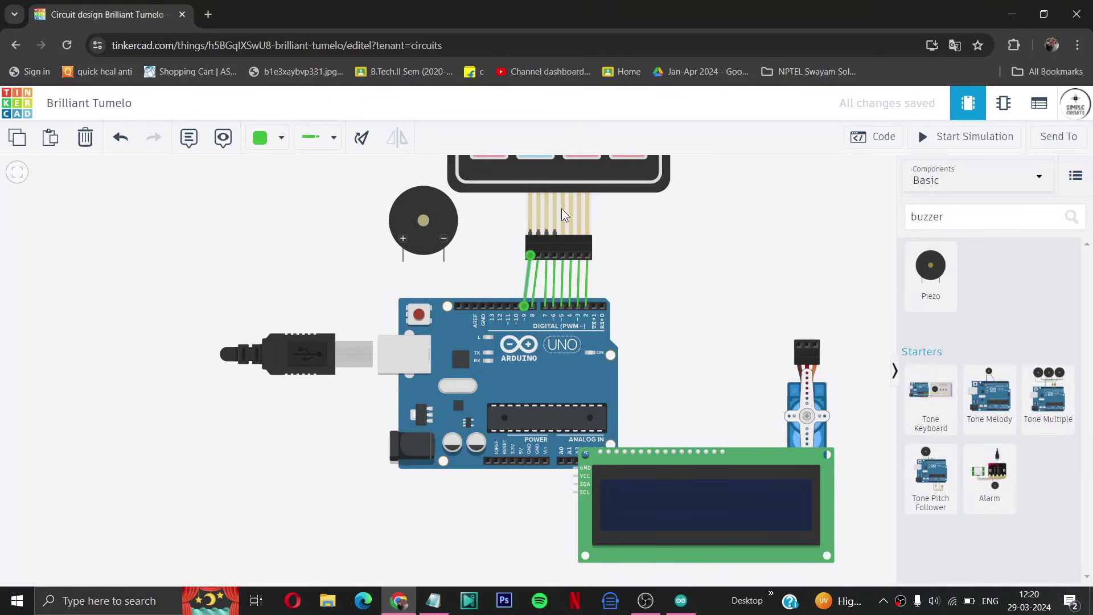
Nudge the keypad left and mirror the piezo buzzer.
click(614, 185)
drag(614, 185, 610, 185)
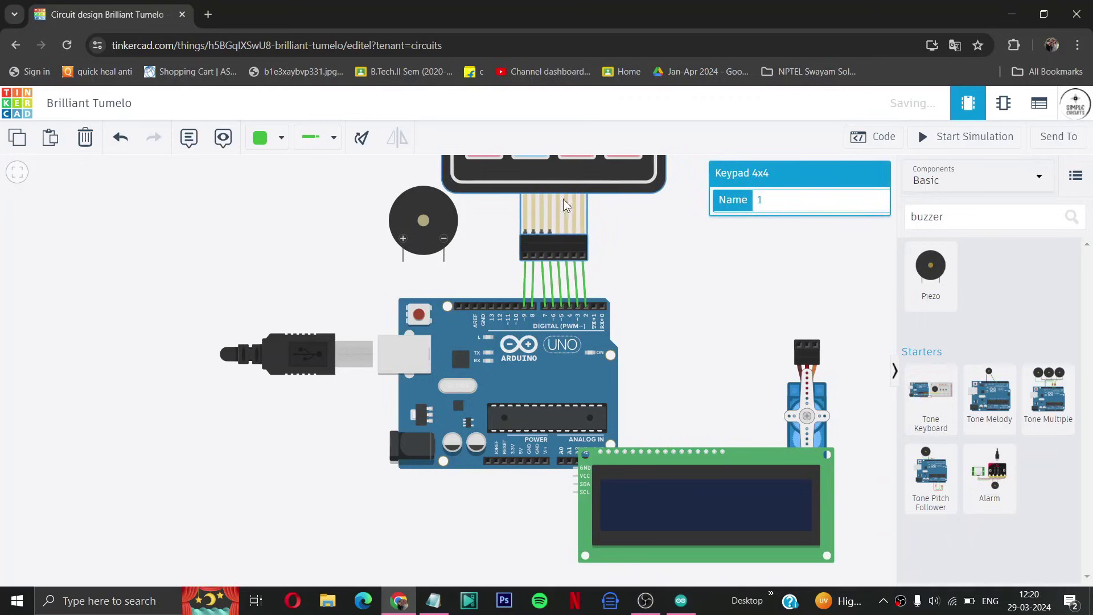
click(441, 240)
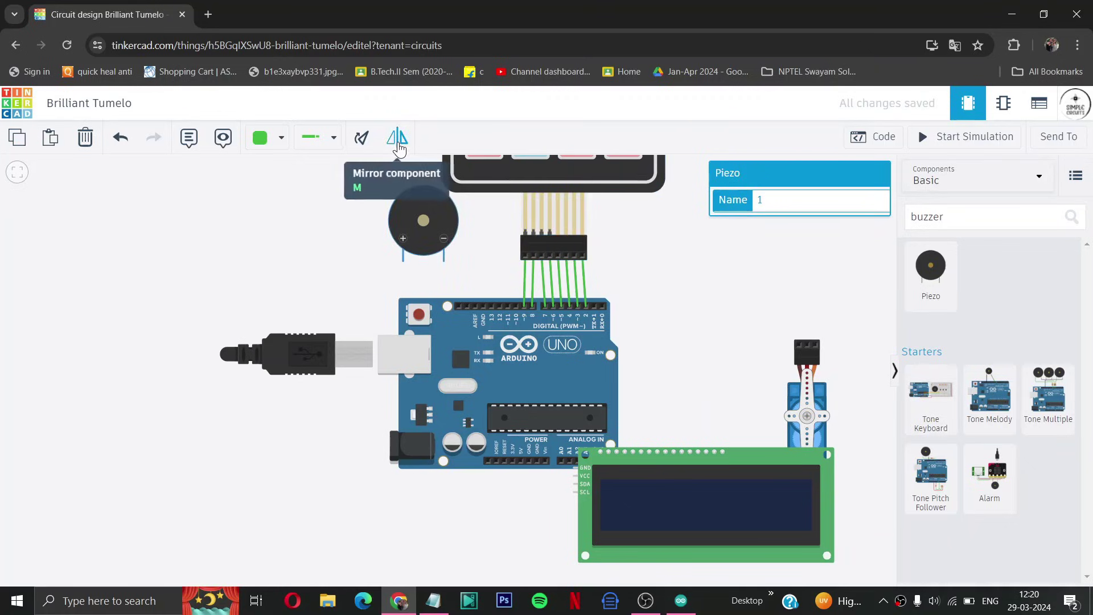
click(398, 142)
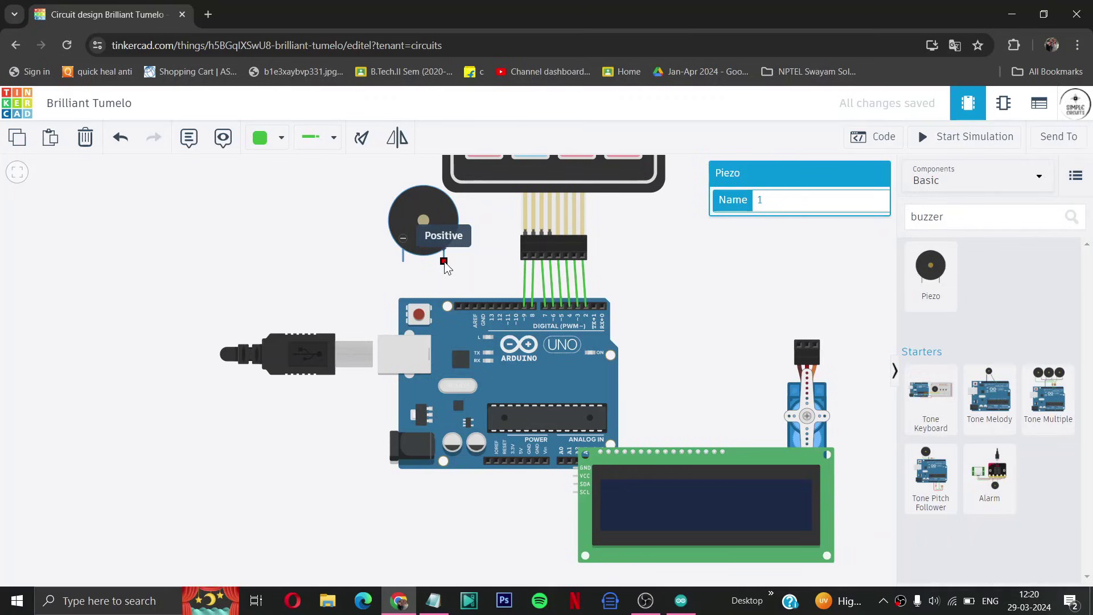
Wire the buzzer's positive pin to D11 and negative pin to GND, with bends.
click(444, 262)
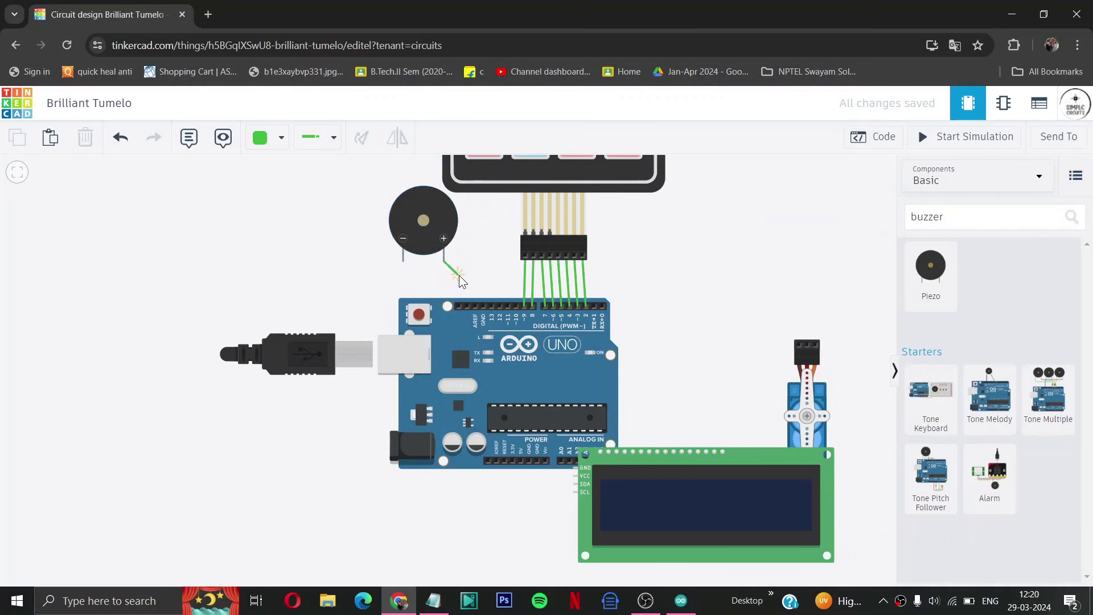
click(443, 276)
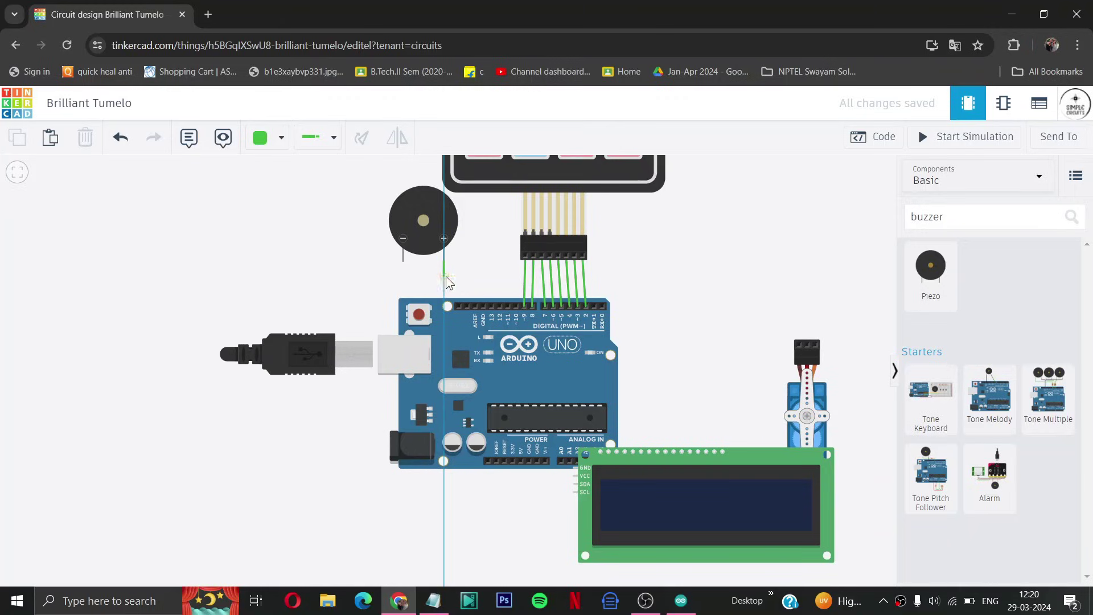
click(507, 275)
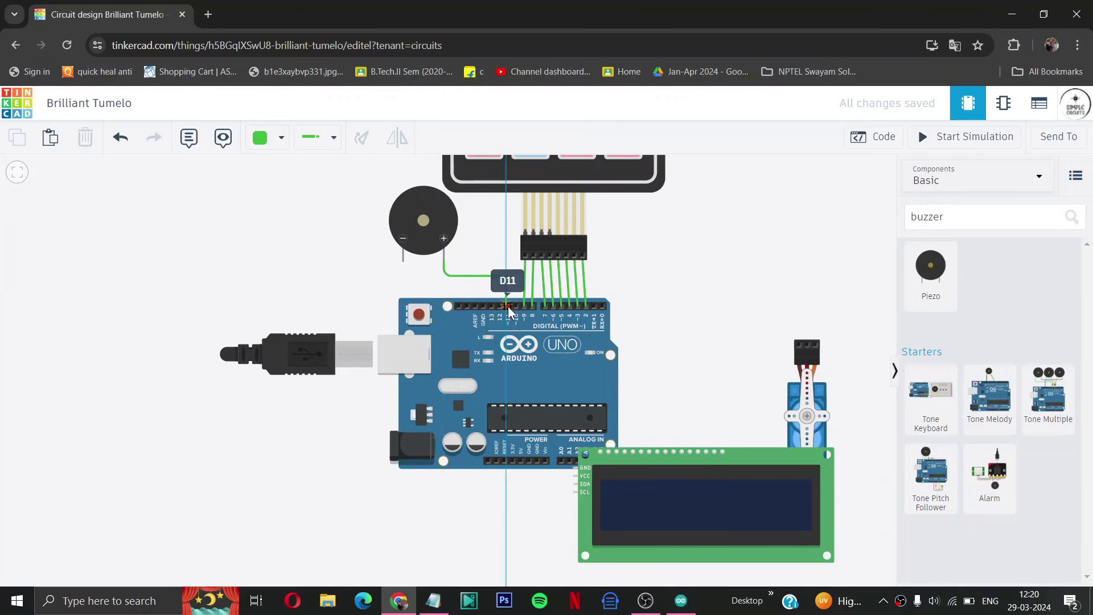
click(508, 306)
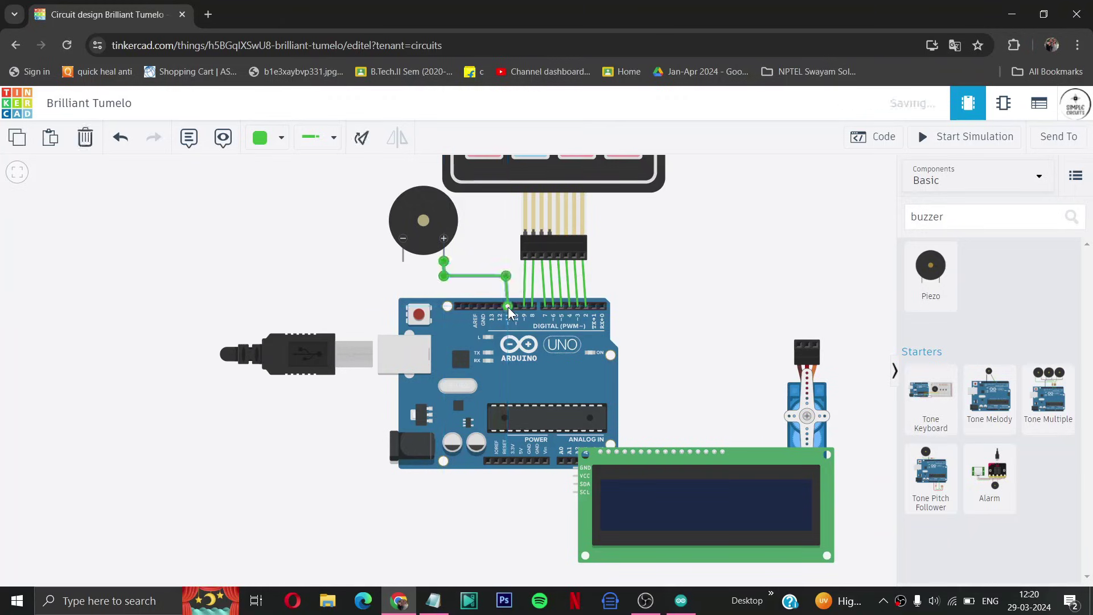
click(403, 262)
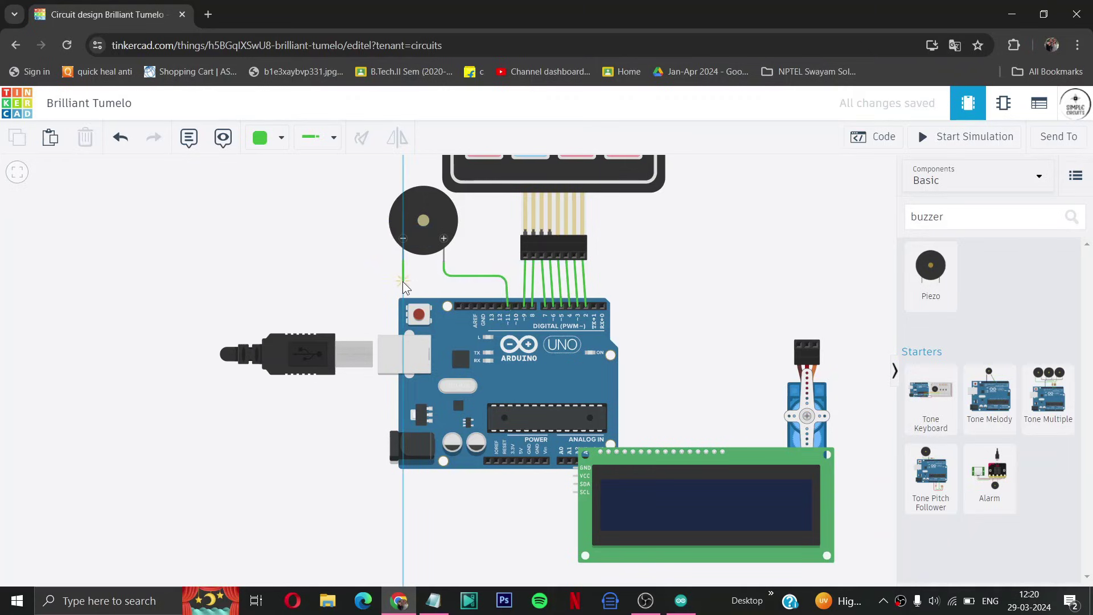
click(403, 280)
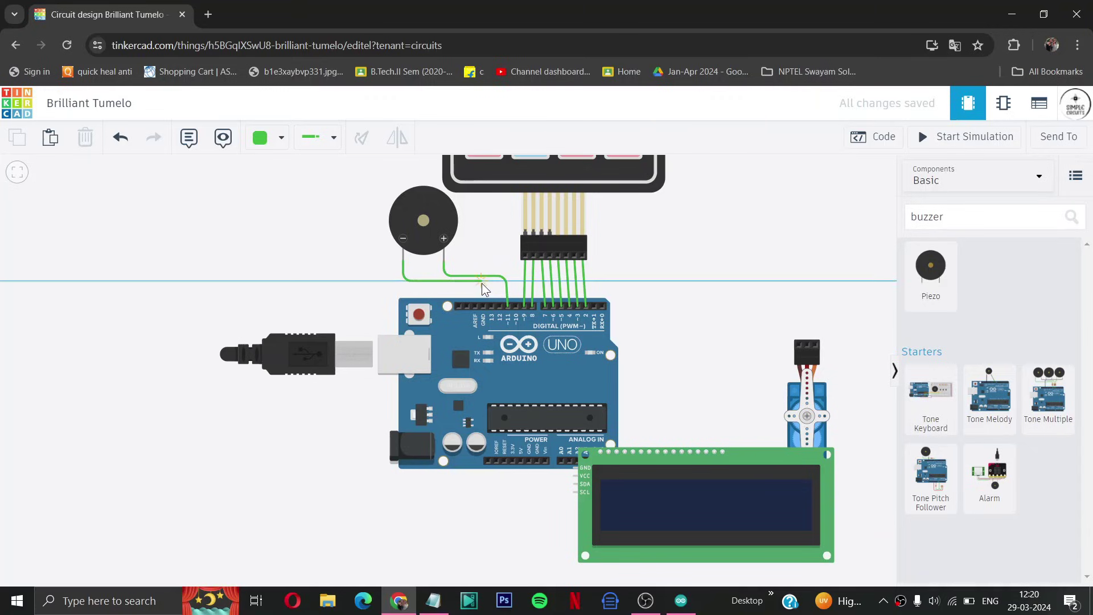
click(483, 280)
click(483, 306)
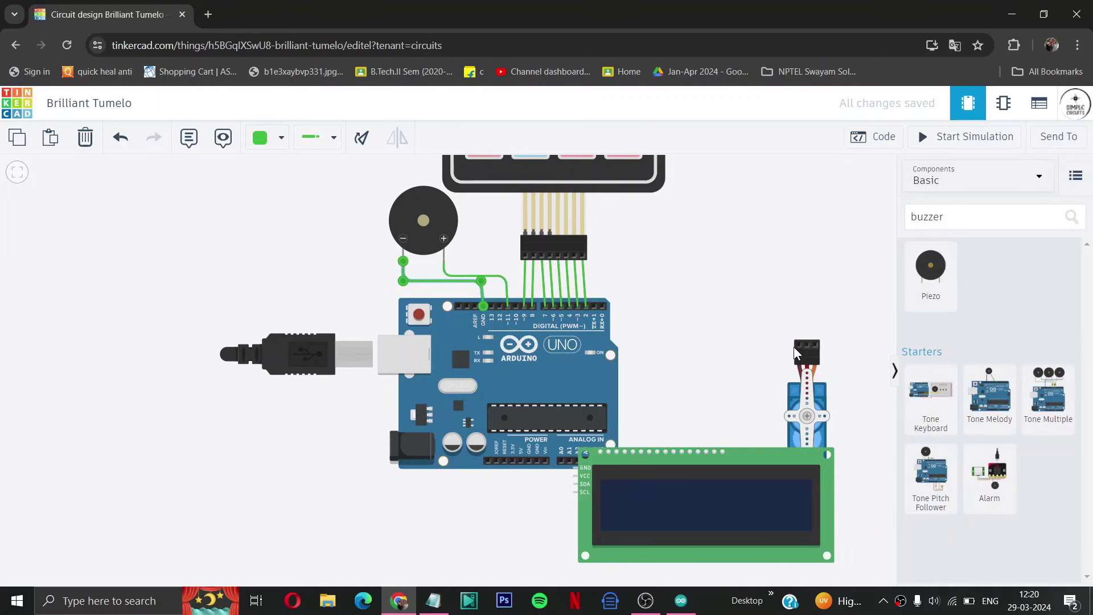
Lower the LCD, rotate the servo horizontal and move it beside the Arduino.
drag(718, 453, 730, 501)
click(807, 456)
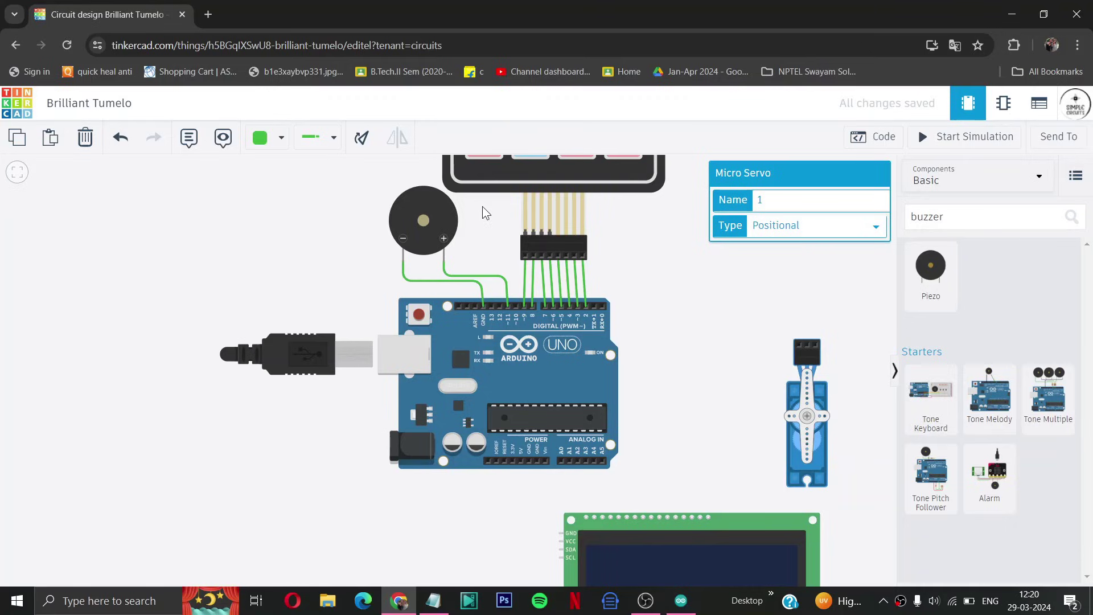
click(361, 138)
click(361, 138)
click(360, 138)
click(361, 138)
click(361, 138)
click(361, 138)
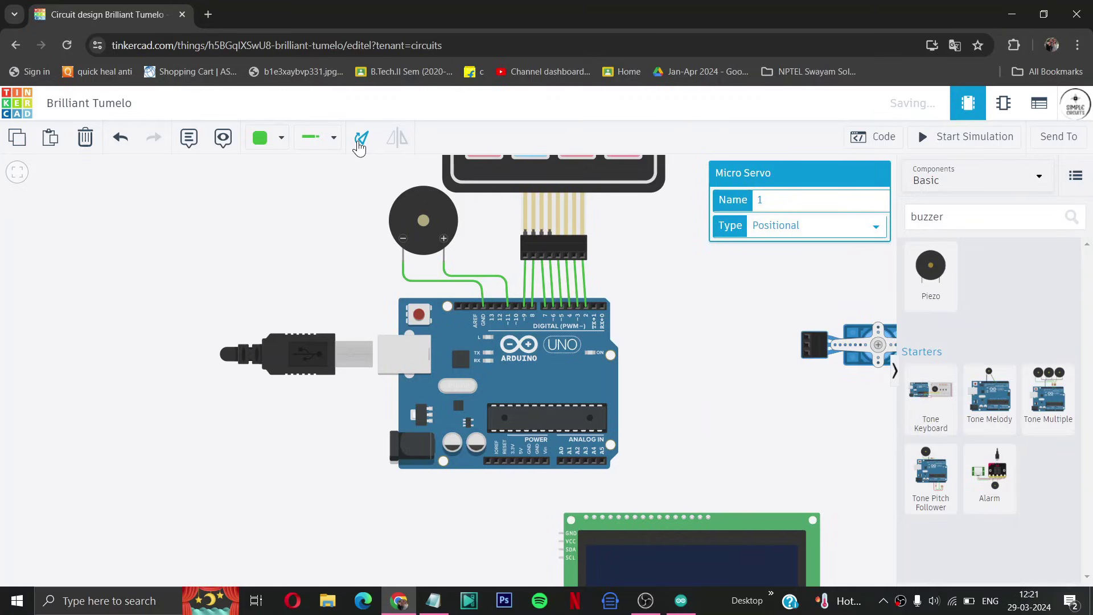
drag(867, 366, 789, 416)
click(785, 365)
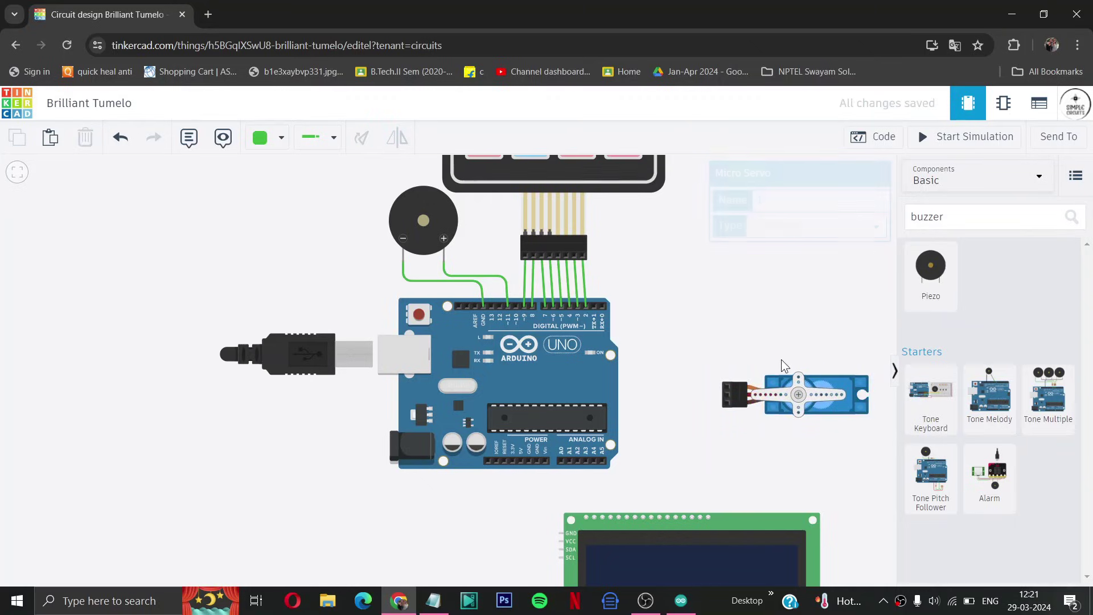
Wire the servo signal to D10, power to 3.3V and ground to GND, with bends.
click(727, 390)
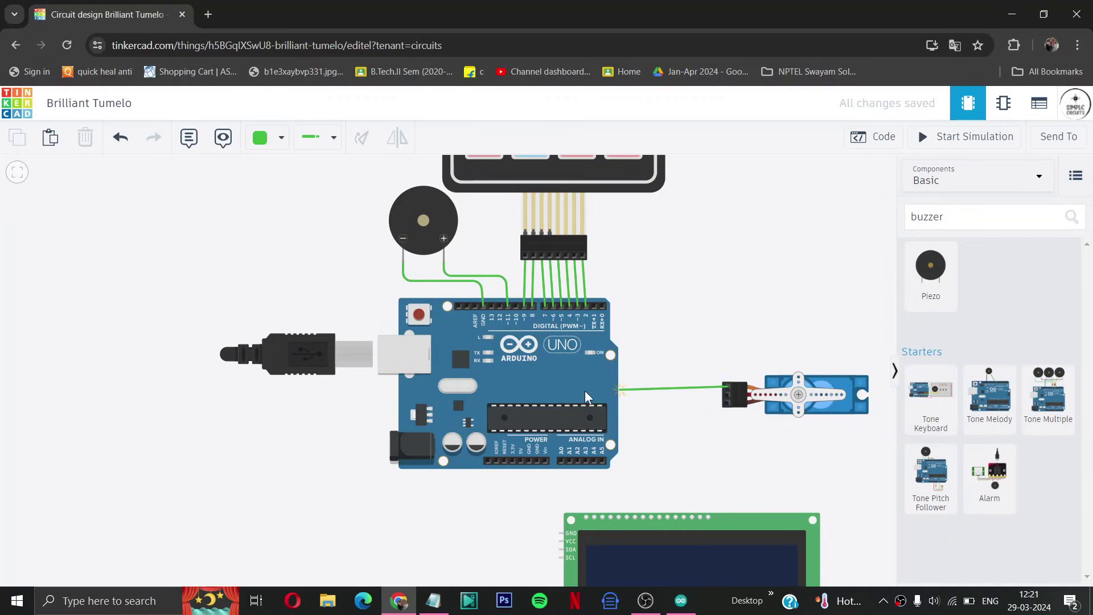
click(516, 381)
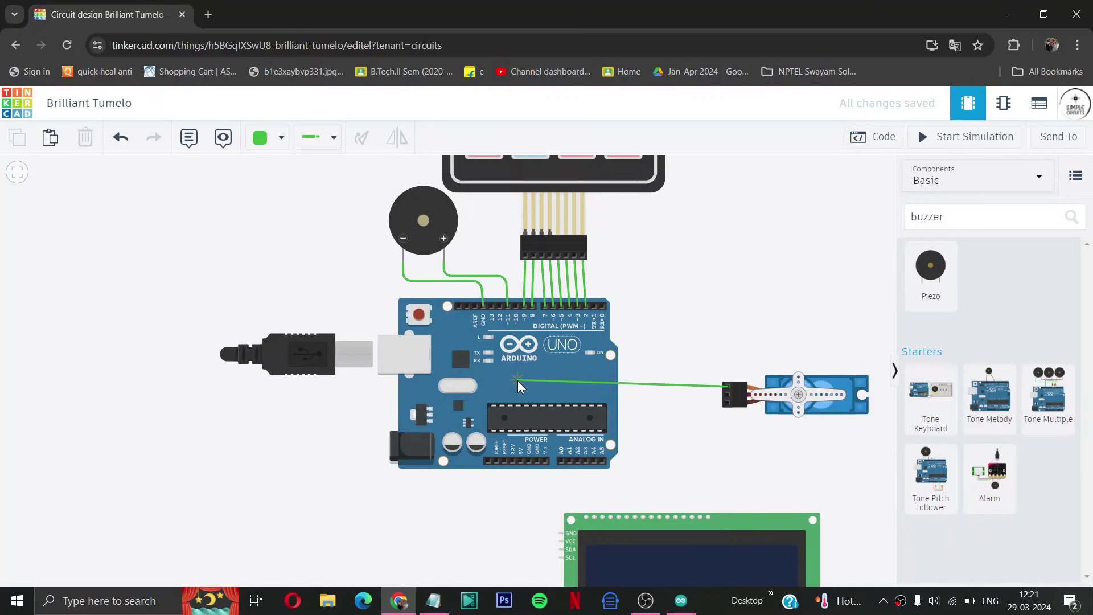
click(516, 306)
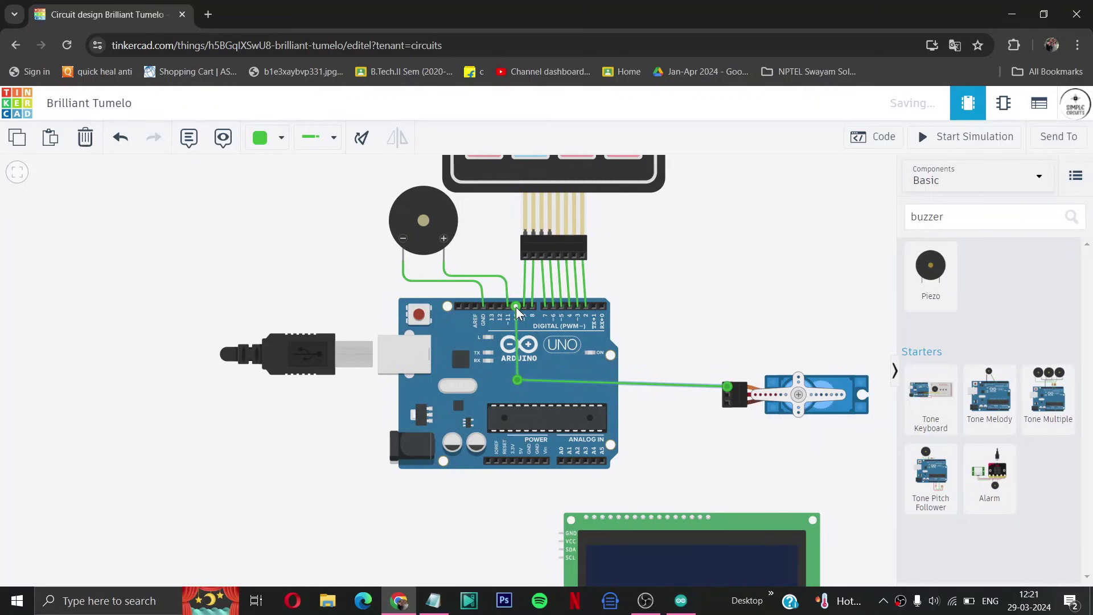
click(727, 396)
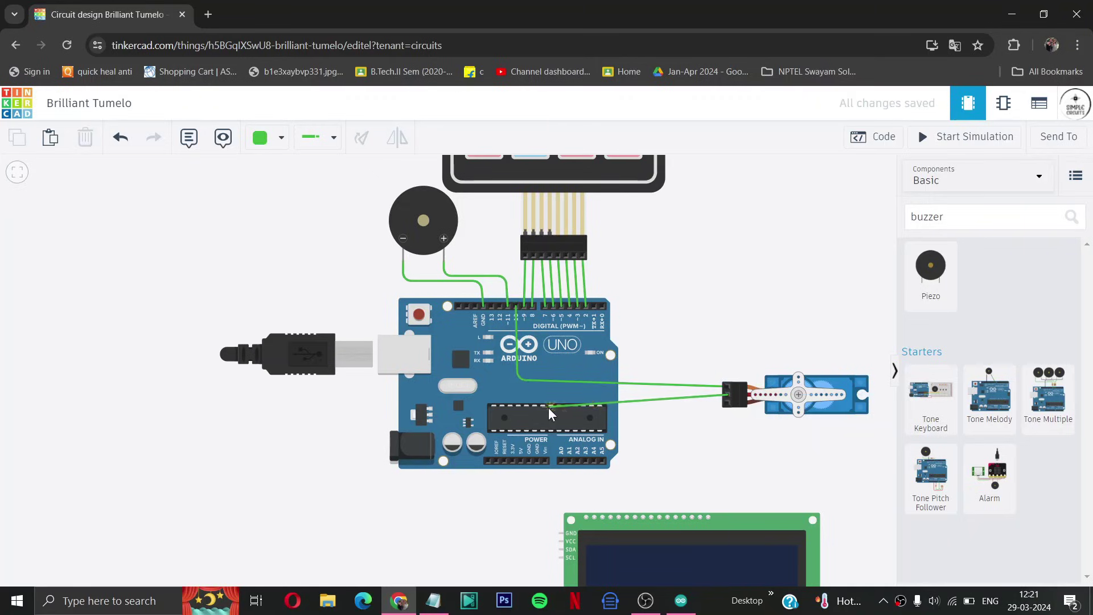
click(514, 397)
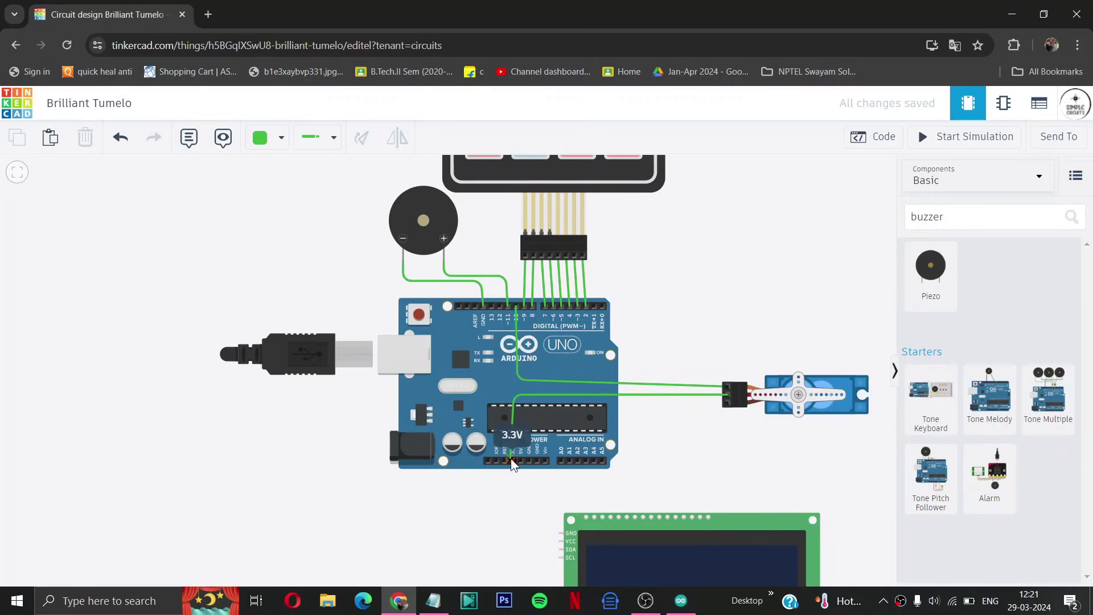
click(511, 459)
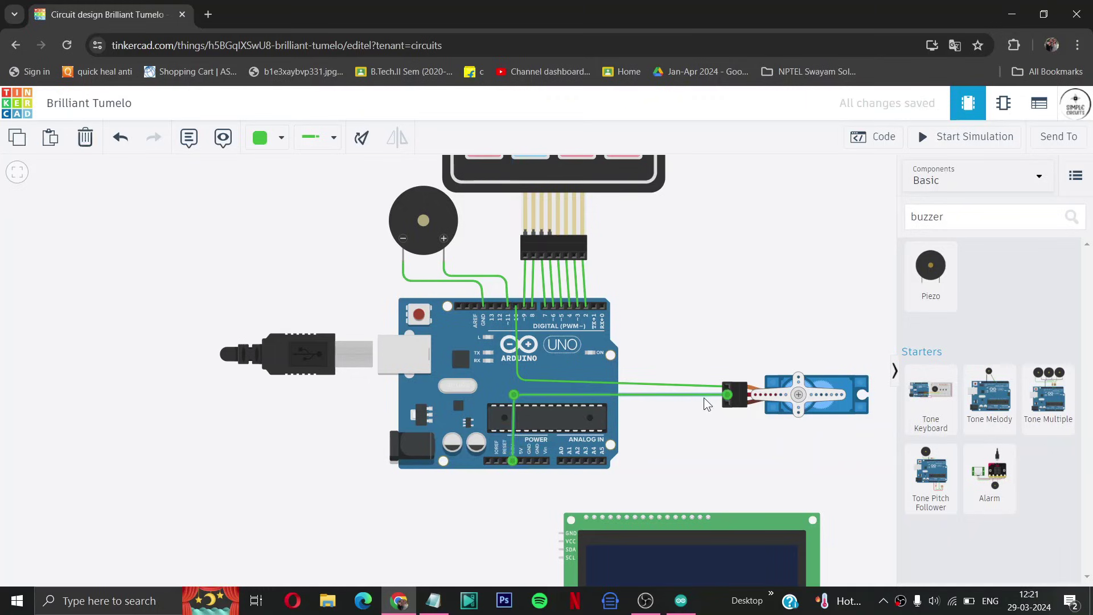
click(728, 403)
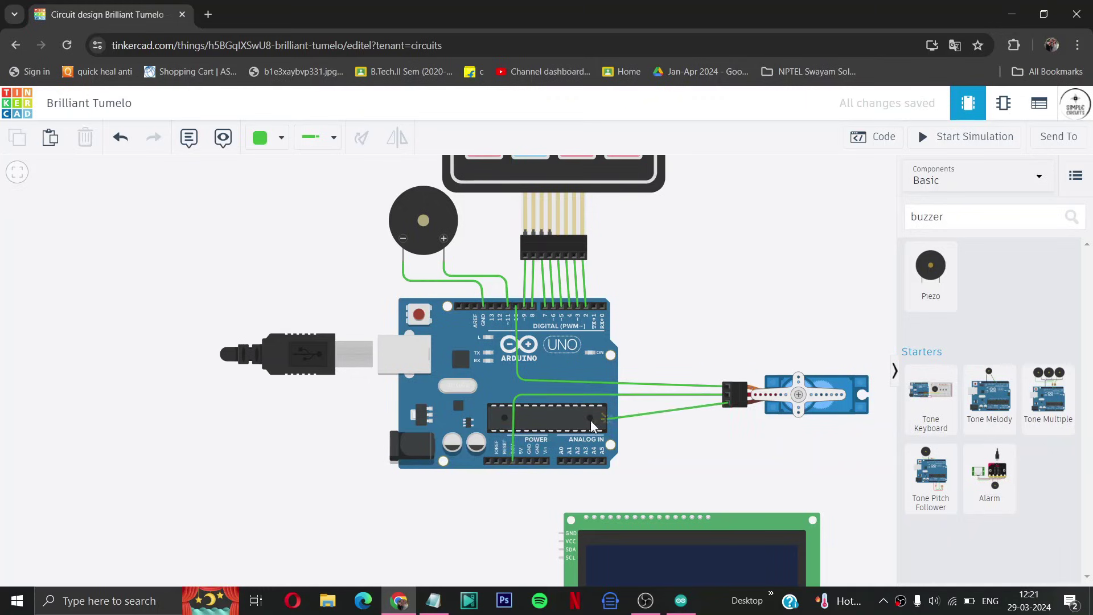
click(537, 417)
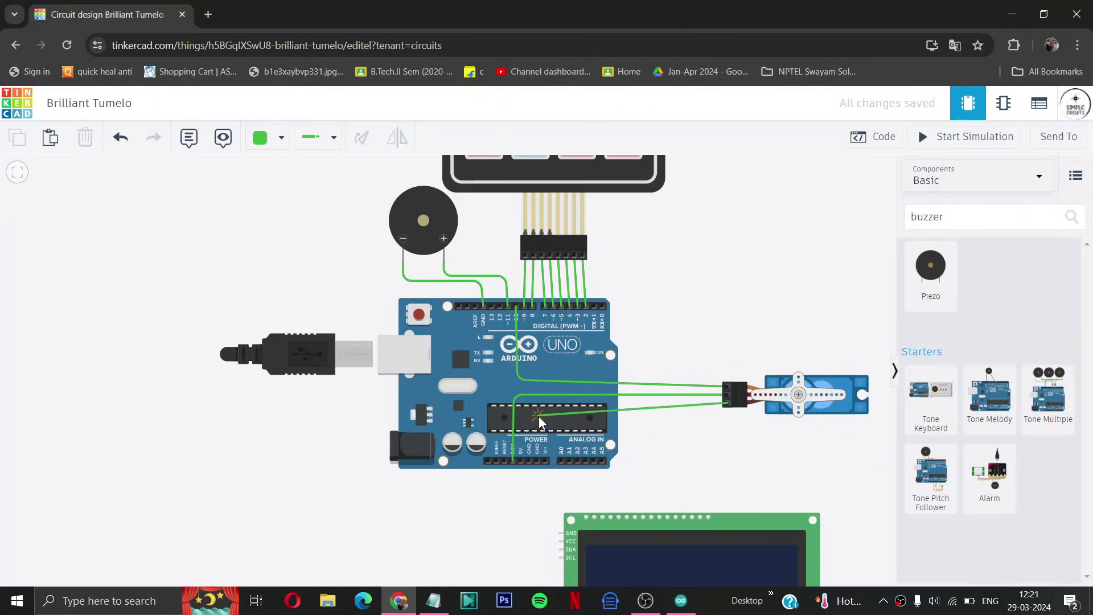
click(537, 461)
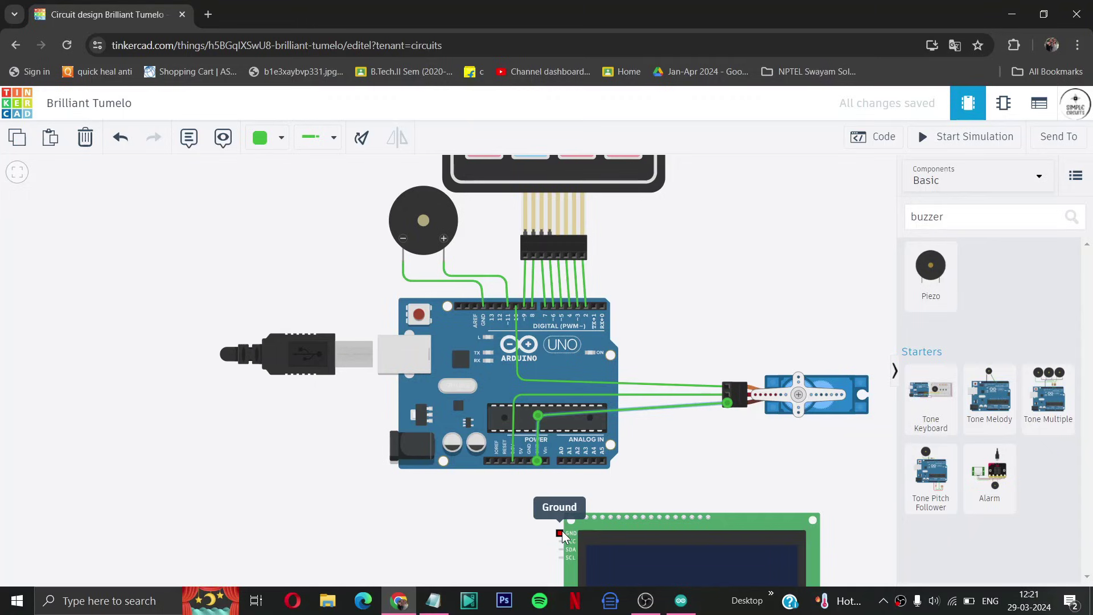
Wire the LCD's GND to Arduino GND and its VCC to 5V.
click(560, 534)
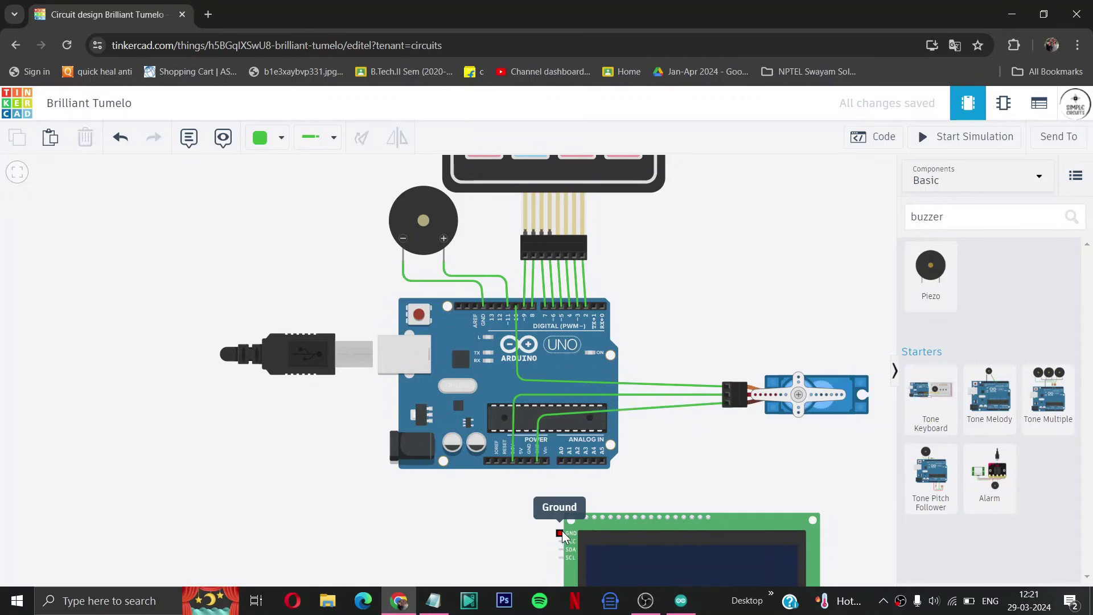
click(530, 533)
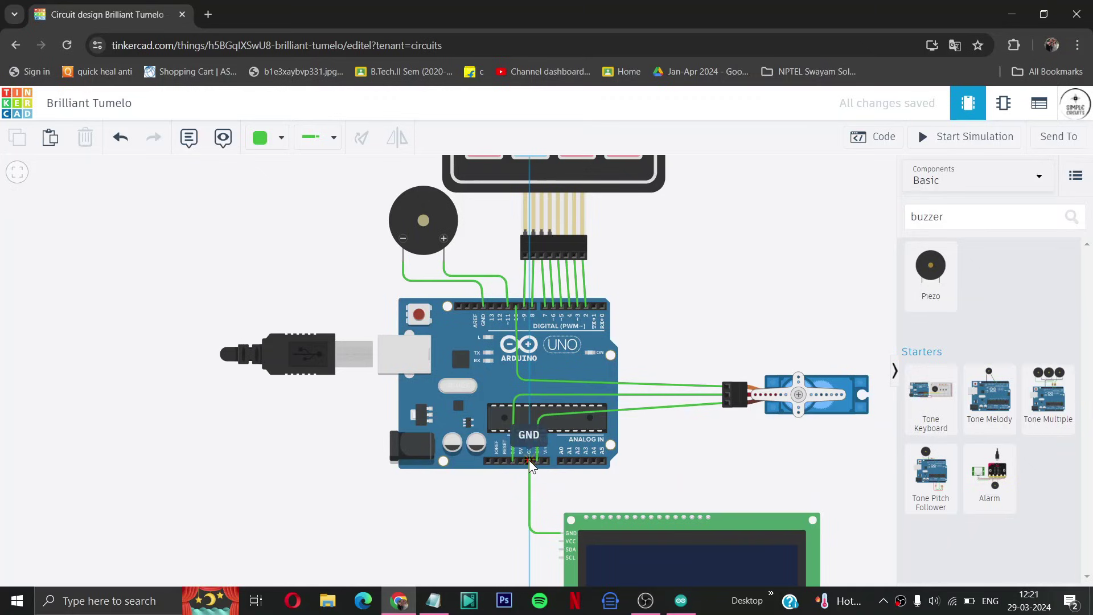
click(529, 460)
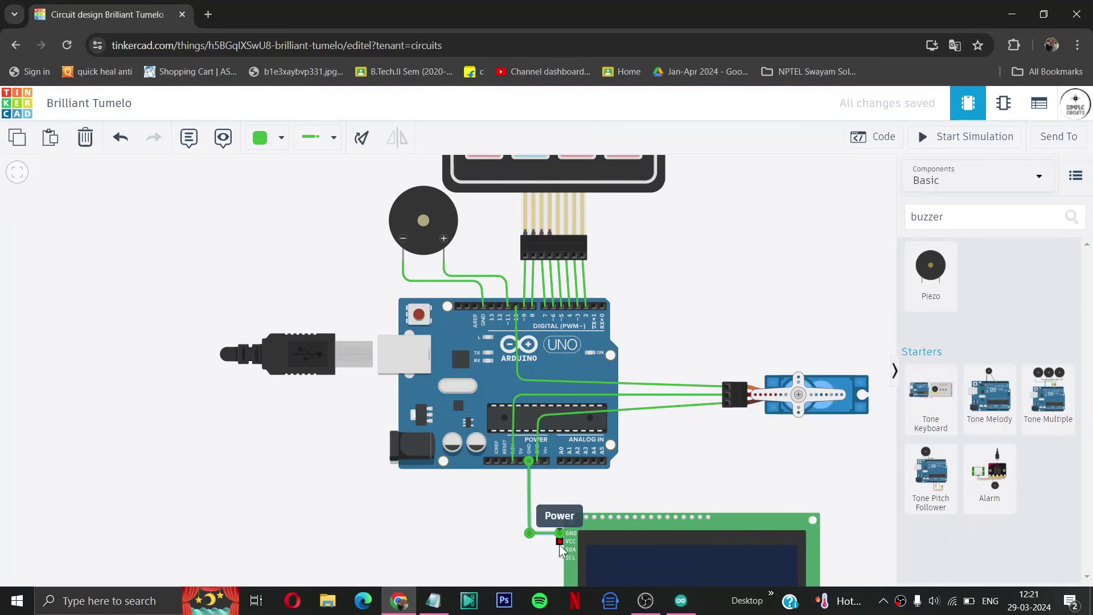
click(560, 541)
click(521, 542)
click(521, 462)
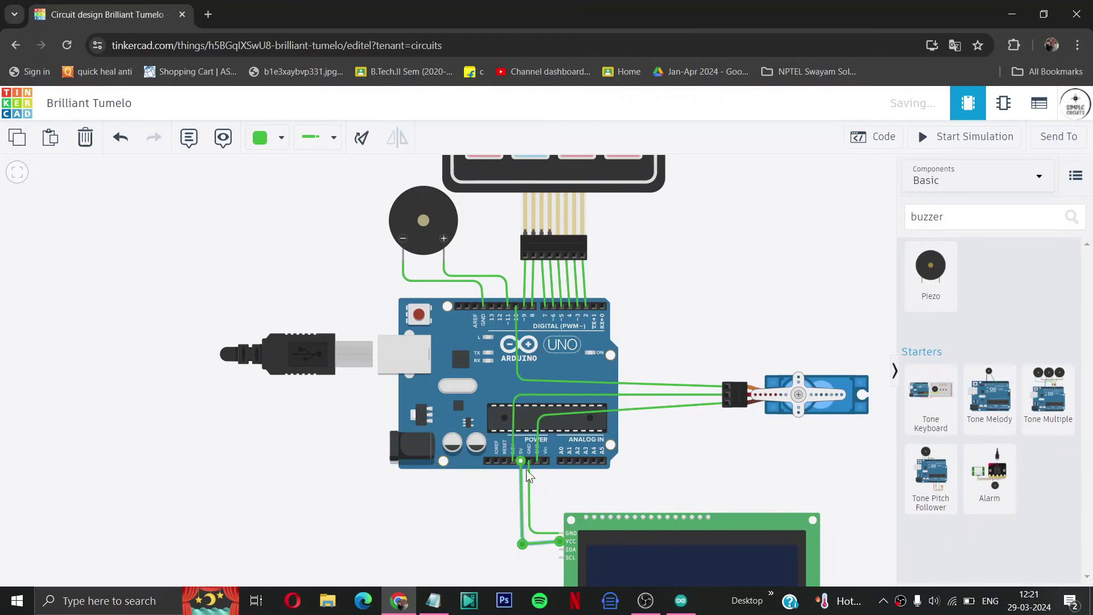
Route the LCD's SDA wire to A4 and SCL wire to A5.
click(560, 549)
click(539, 549)
click(541, 487)
click(594, 480)
click(594, 460)
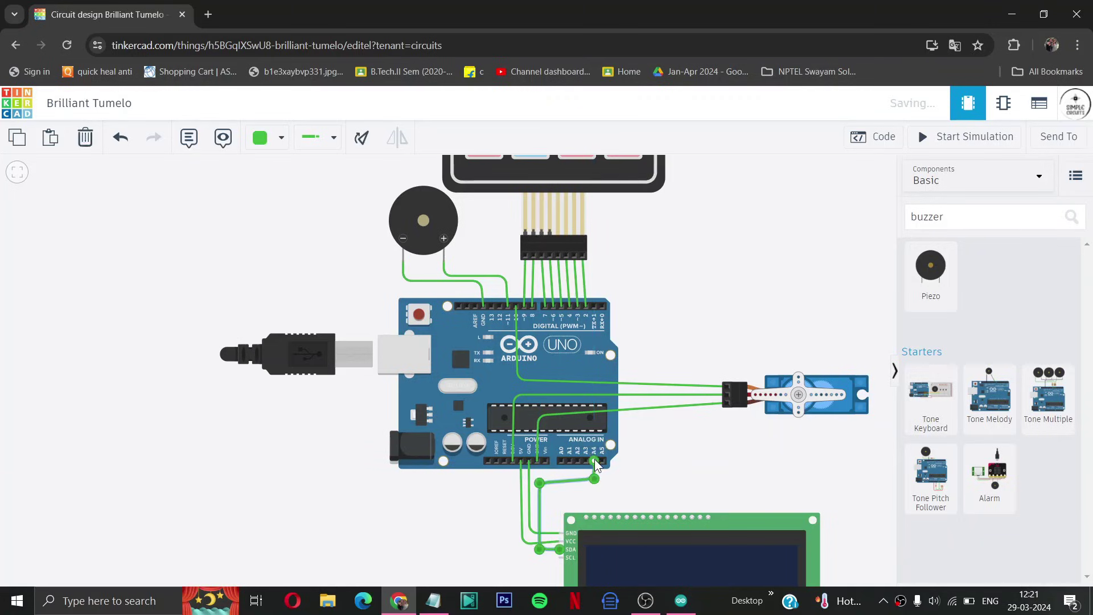
click(561, 558)
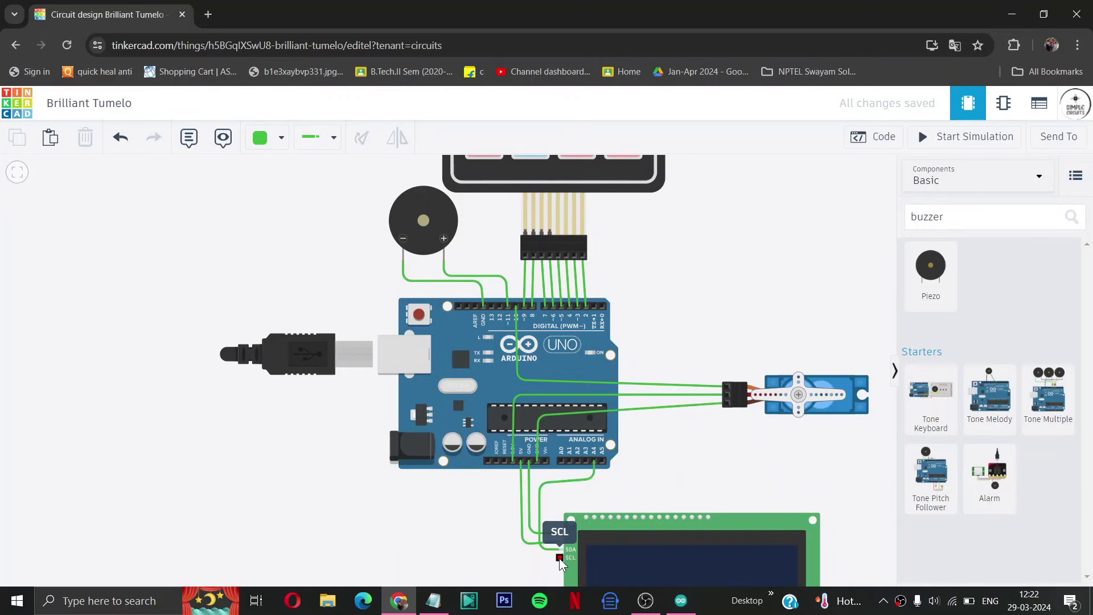
click(546, 498)
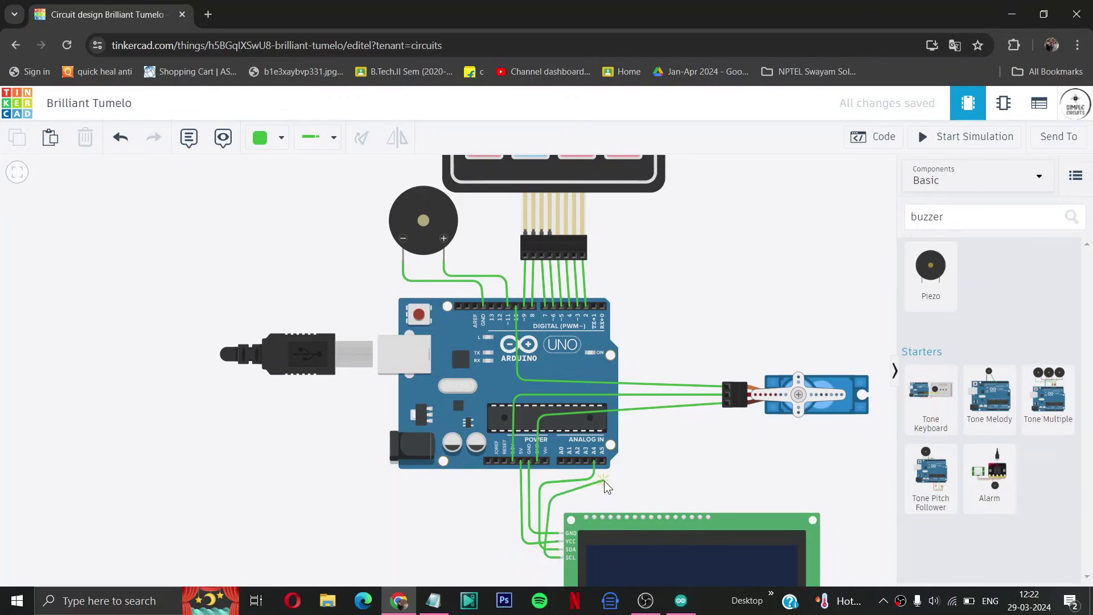
click(604, 498)
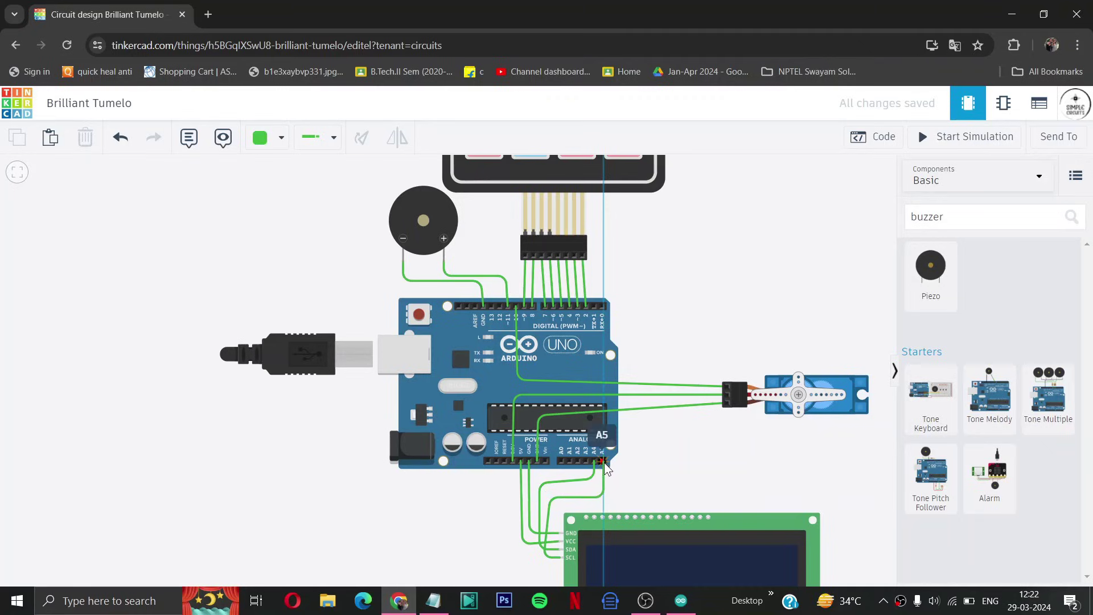
click(602, 461)
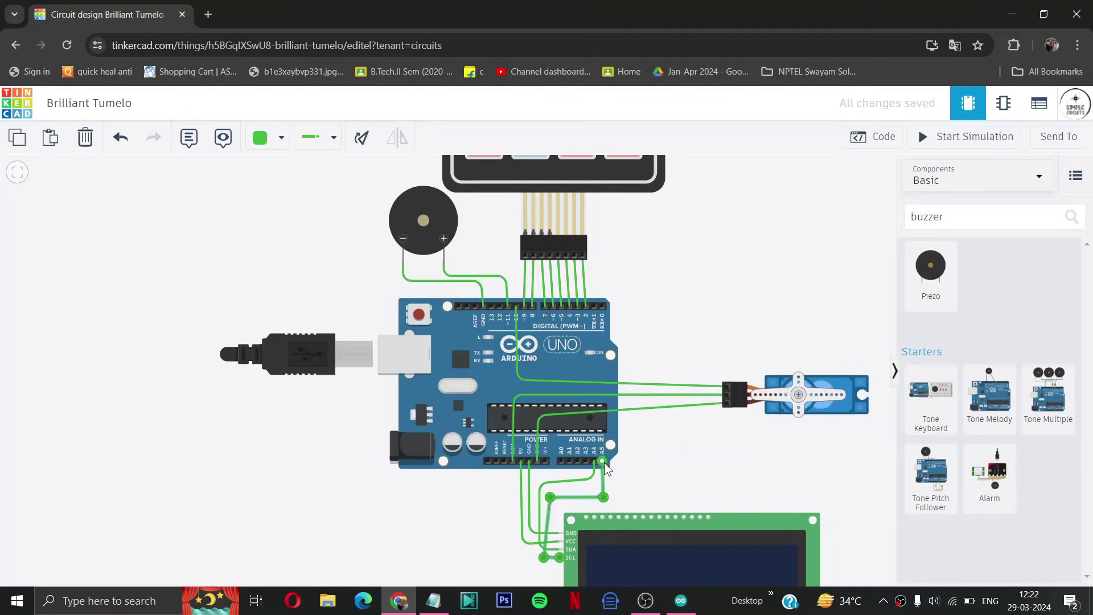
click(508, 279)
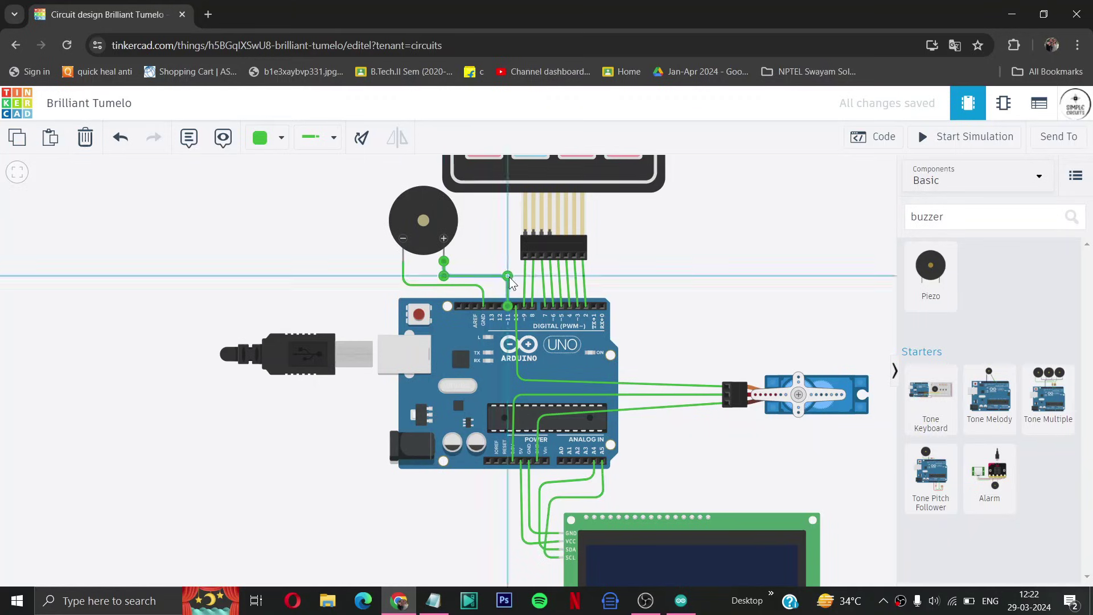
Move the LCD lower right and re-route its SDA wire to A4.
drag(567, 551, 638, 515)
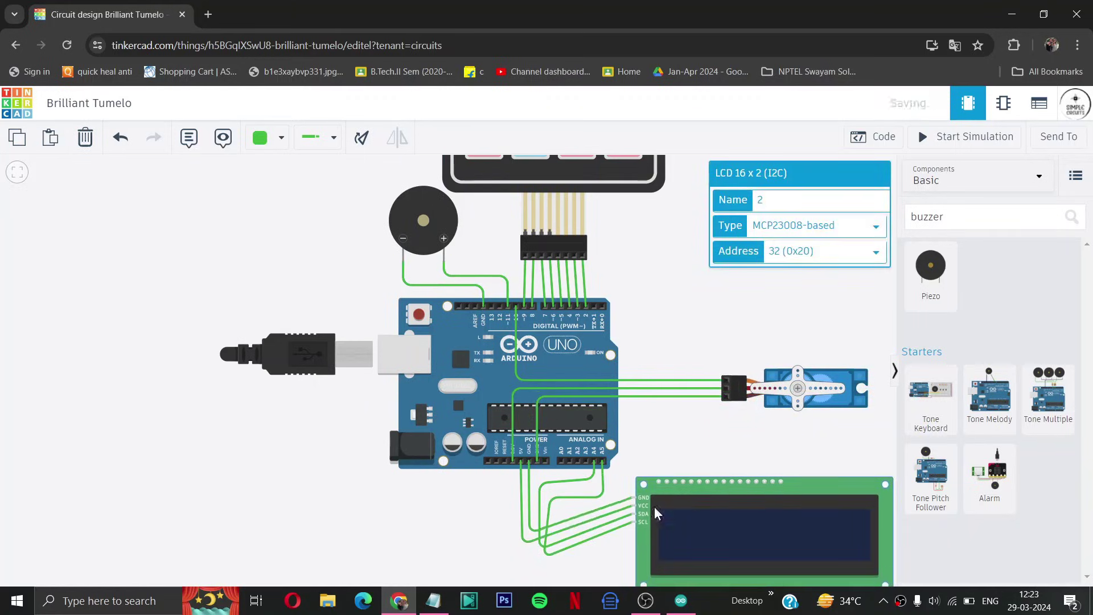
click(639, 515)
click(593, 515)
click(594, 460)
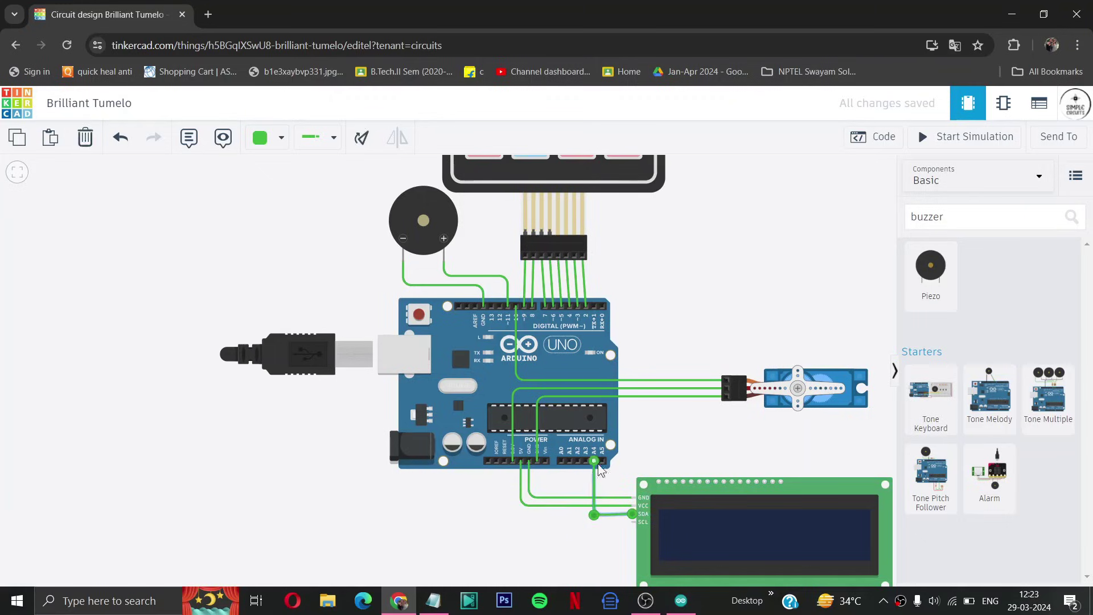
Recolour the wires by function: grounds black, power red, data lines blue.
click(280, 137)
click(275, 210)
click(650, 396)
click(280, 137)
click(275, 456)
click(520, 489)
click(281, 137)
click(275, 183)
click(281, 137)
click(275, 347)
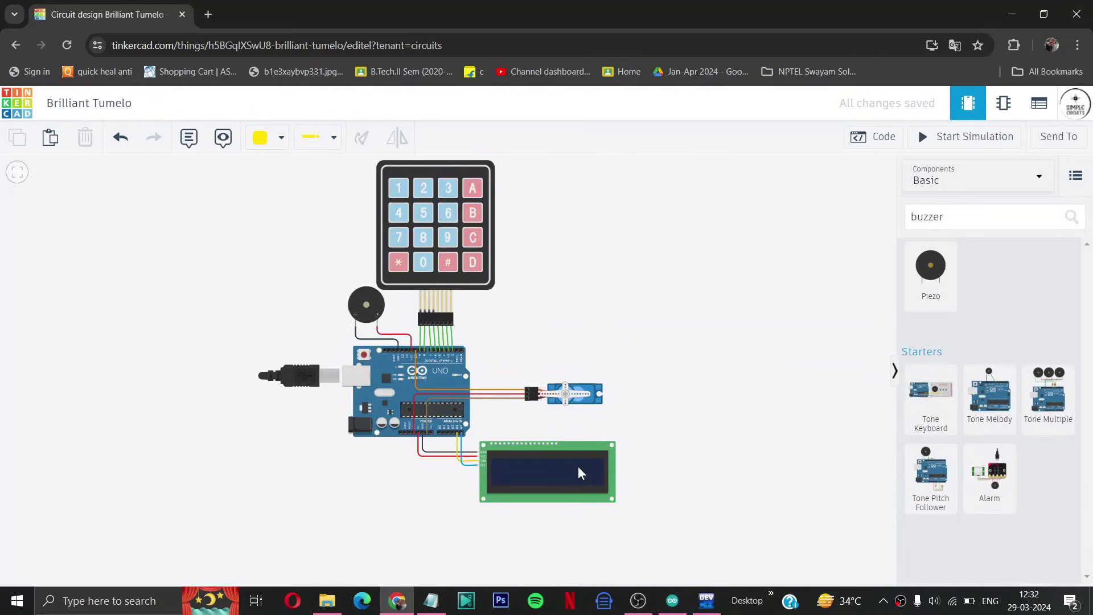
Set the LCD type to PCF8574-based and its address to 39 (0x27).
click(579, 468)
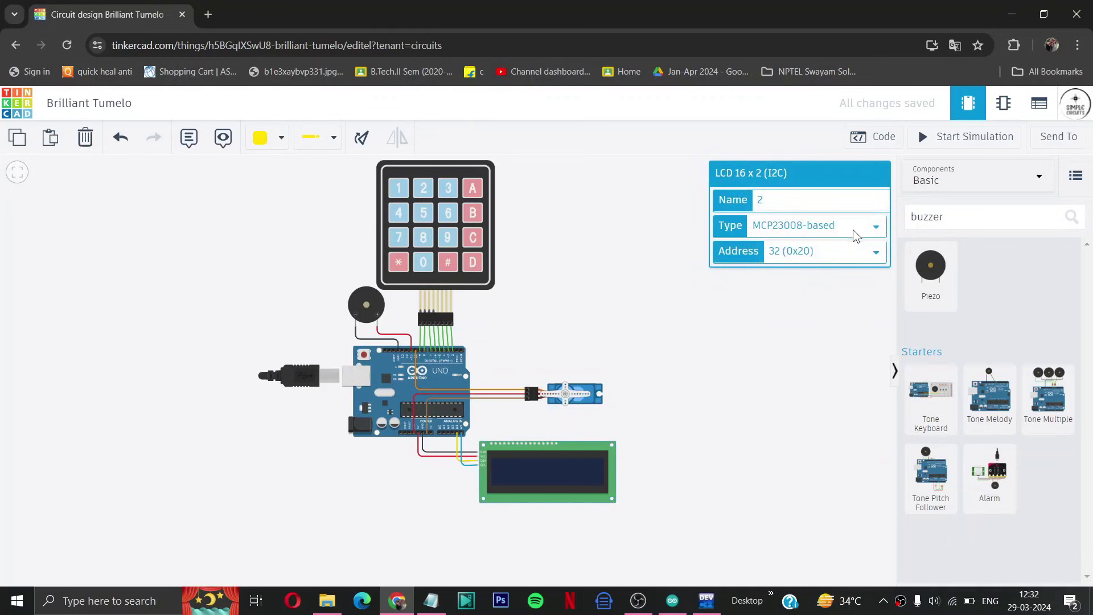
click(861, 227)
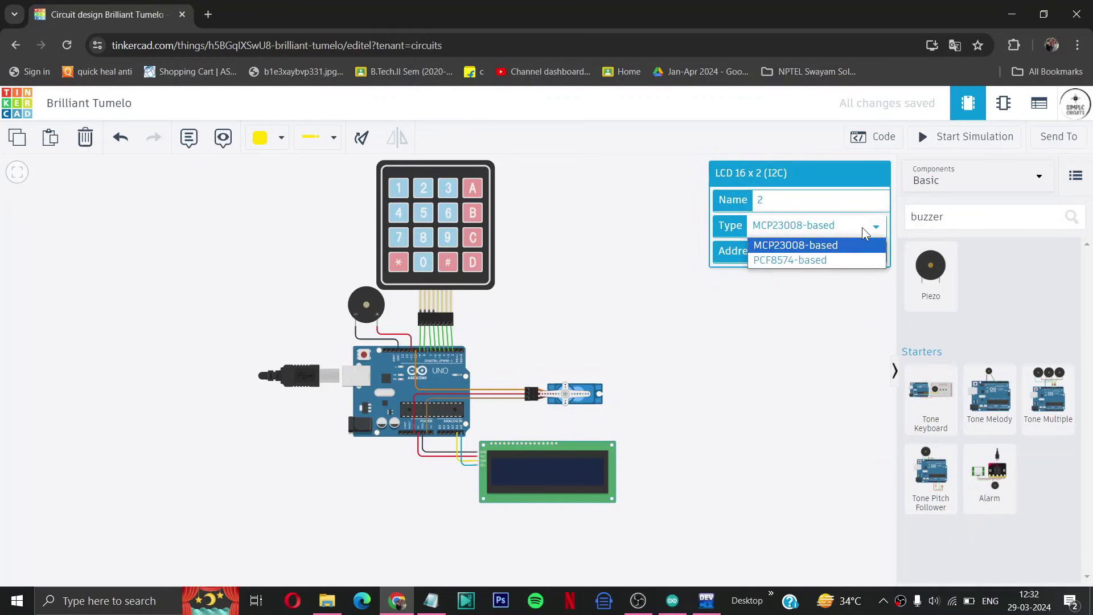
click(818, 261)
click(844, 253)
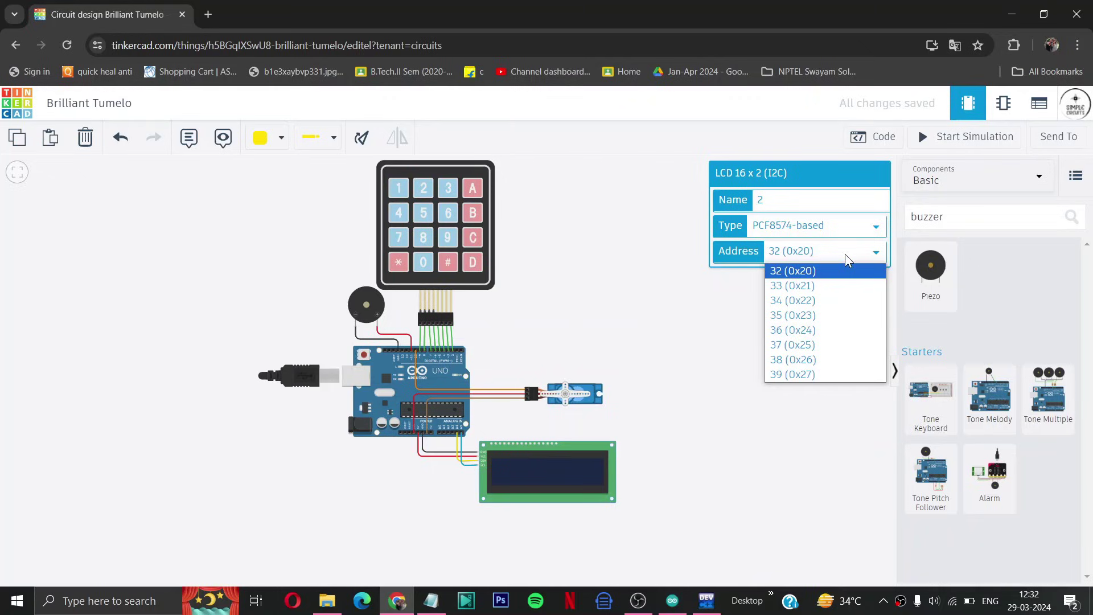
click(795, 375)
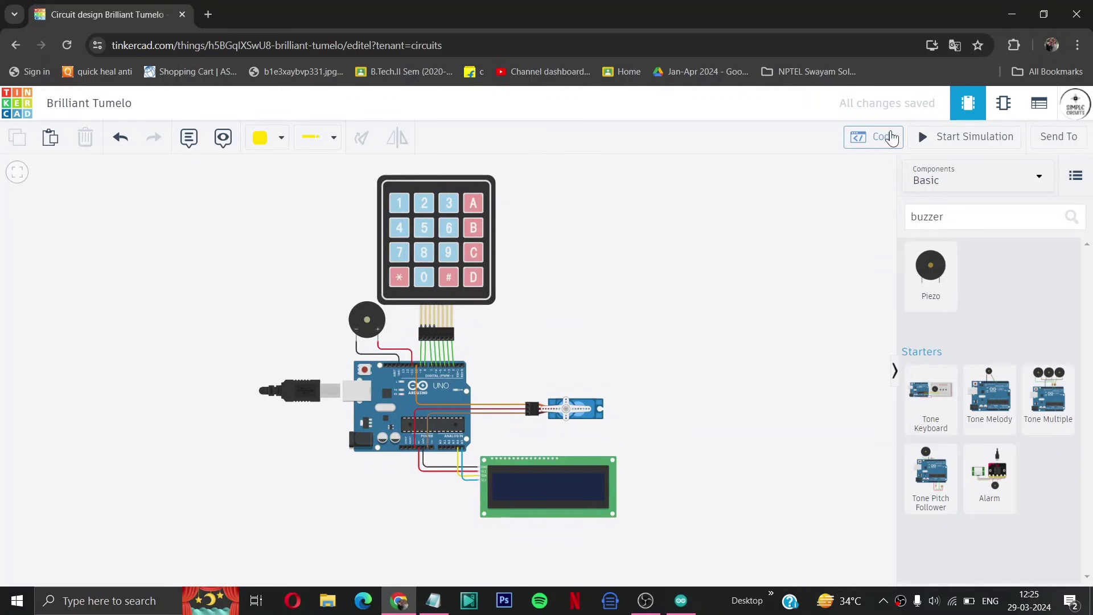
Switch the code editor to Text mode and delete the default C++ sketch.
click(871, 139)
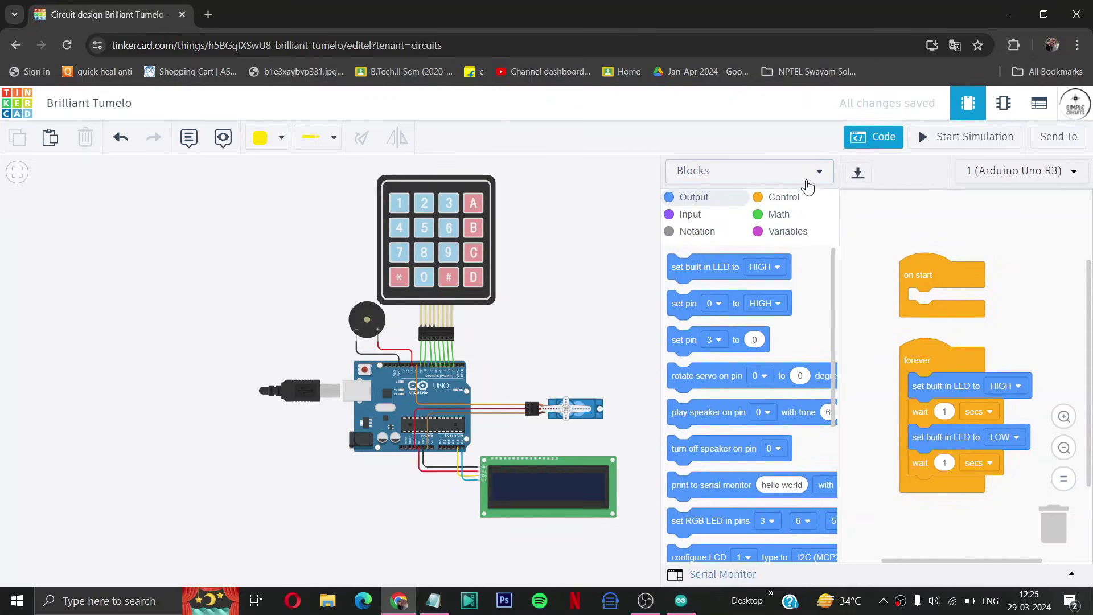
click(808, 173)
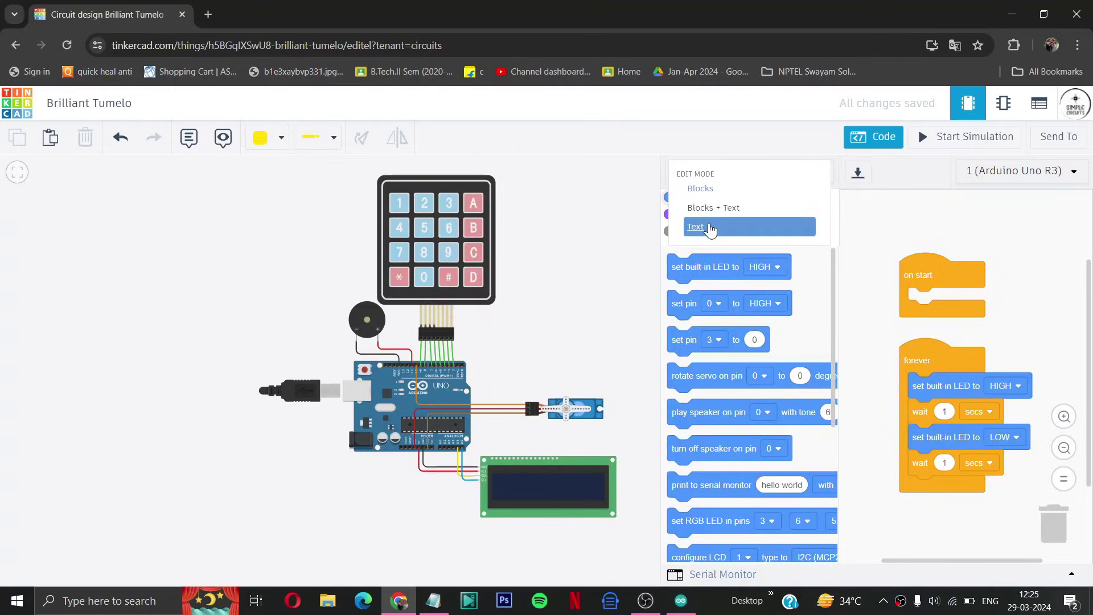
click(709, 228)
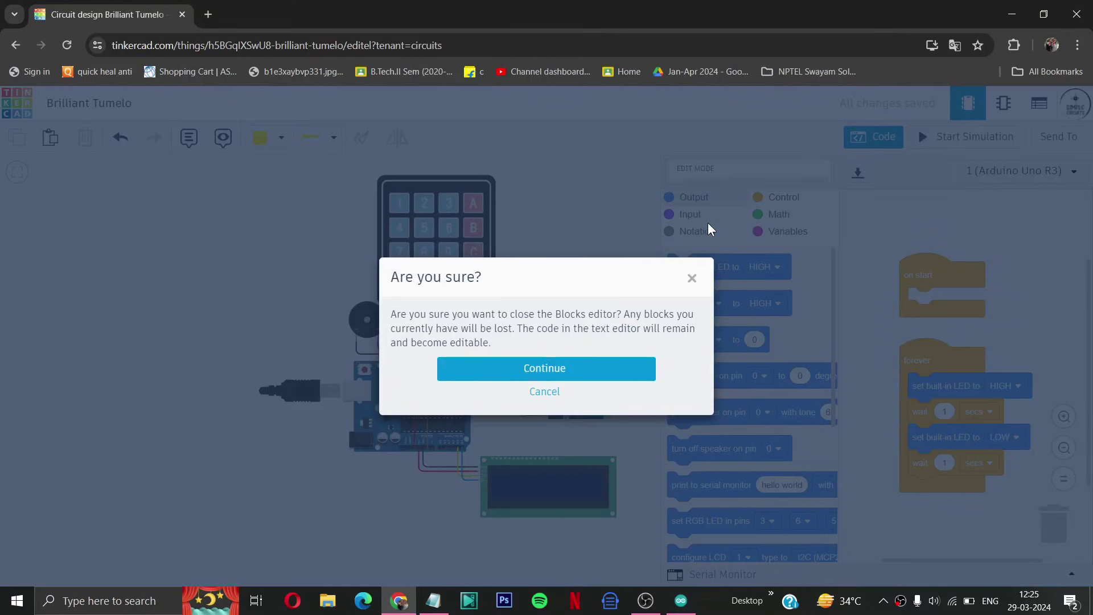
click(612, 367)
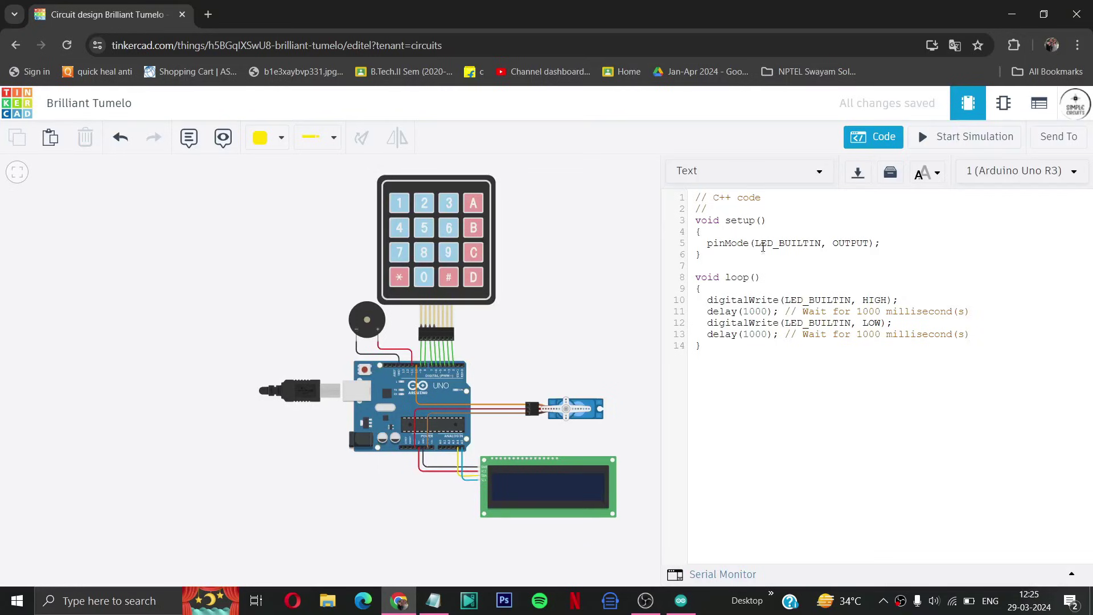
drag(710, 349, 695, 199)
key(BackSpace)
key(BackSpace)
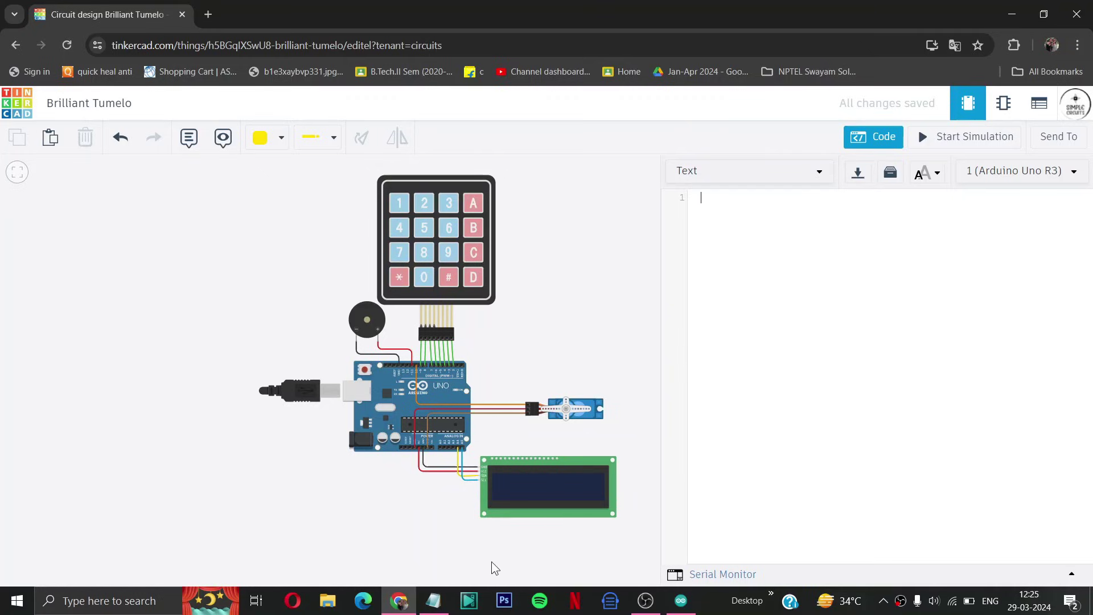
Copy the whole Keypad_Lock sketch from Arduino IDE and return to Tinkercad's empty code editor.
click(680, 600)
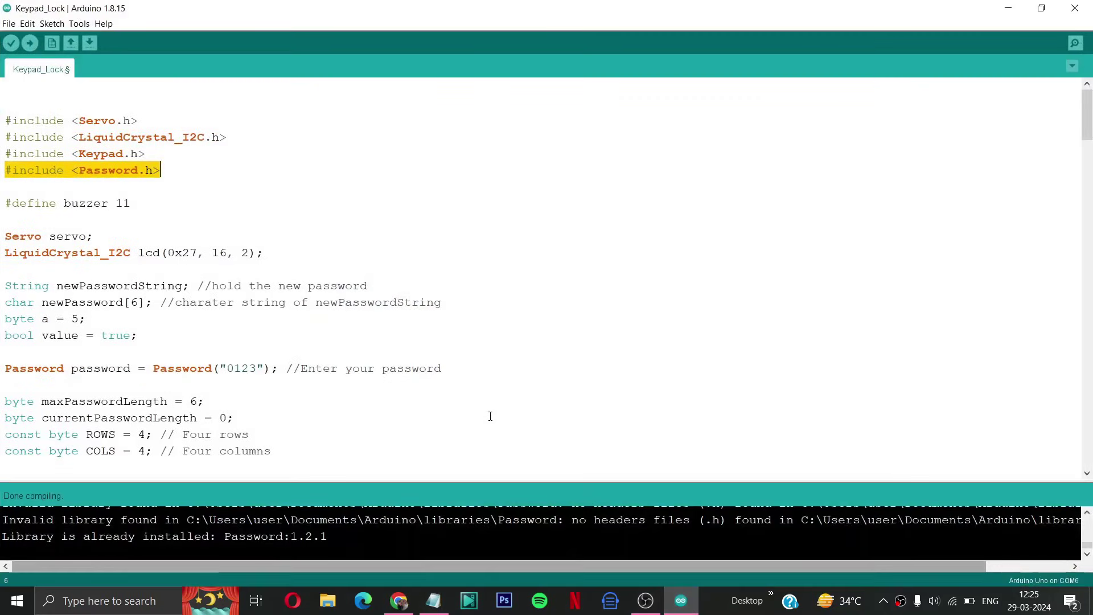
click(322, 285)
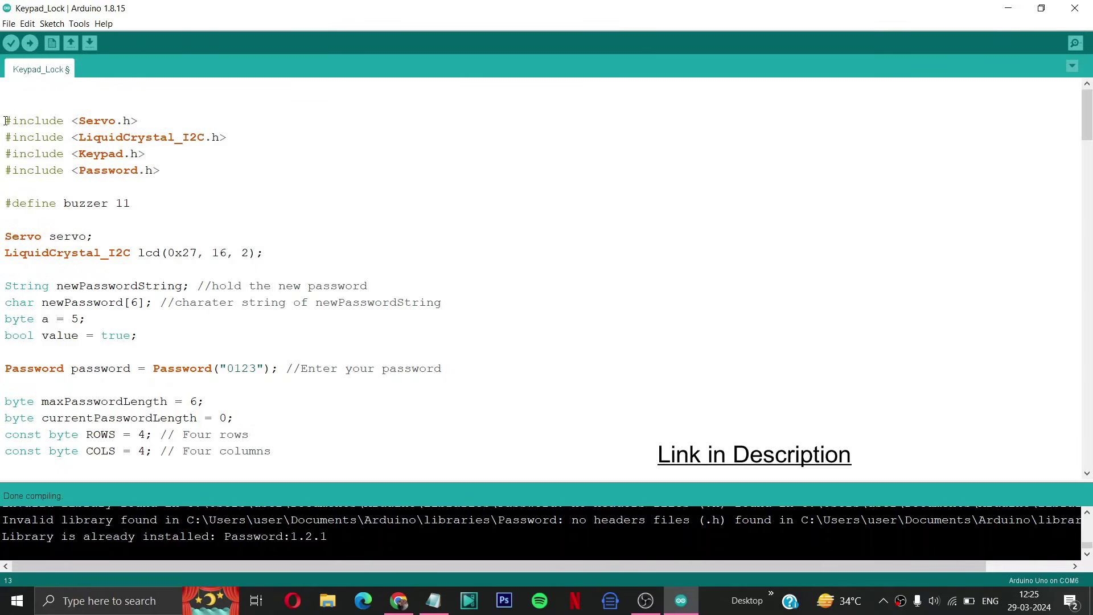
key(ctrl+a)
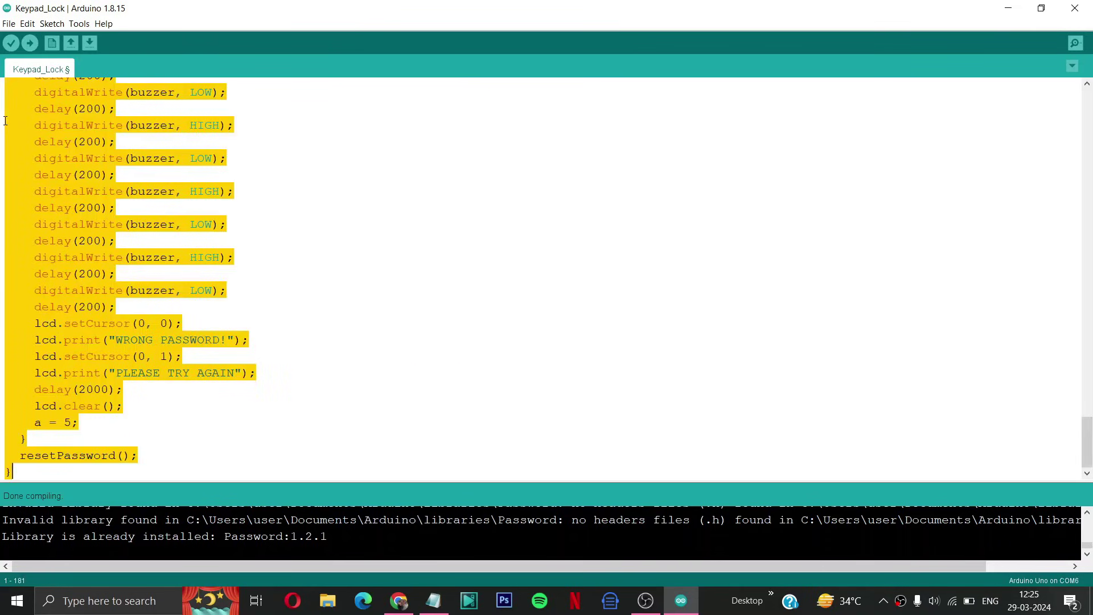
click(399, 601)
click(708, 199)
Paste the Keypad_Lock sketch into the Tinkercad code editor and start the simulation.
key(ctrl+v)
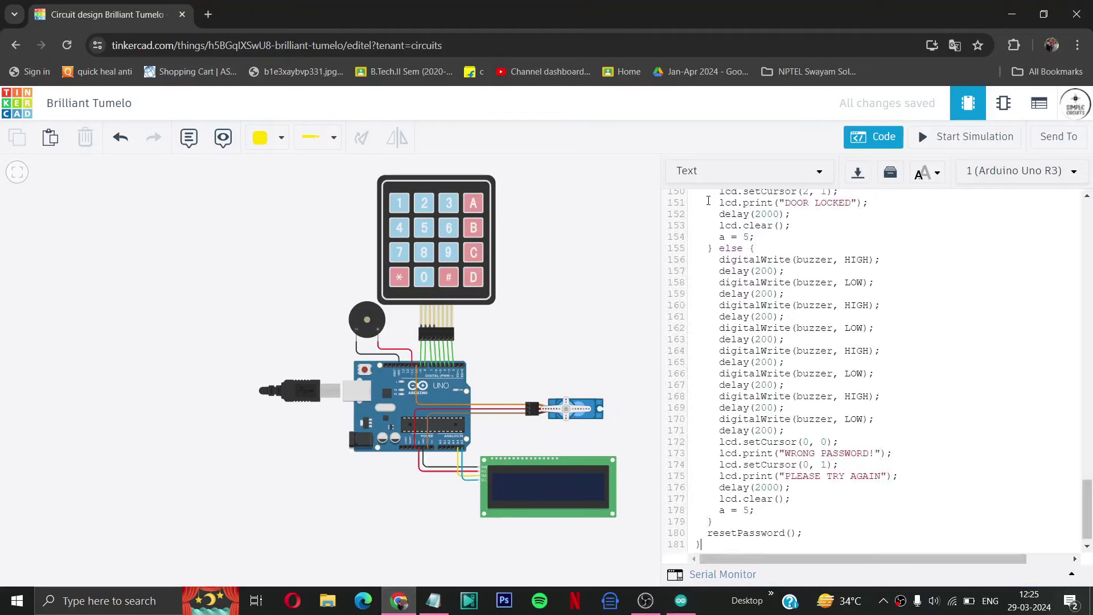
scroll(775, 223, up, 20)
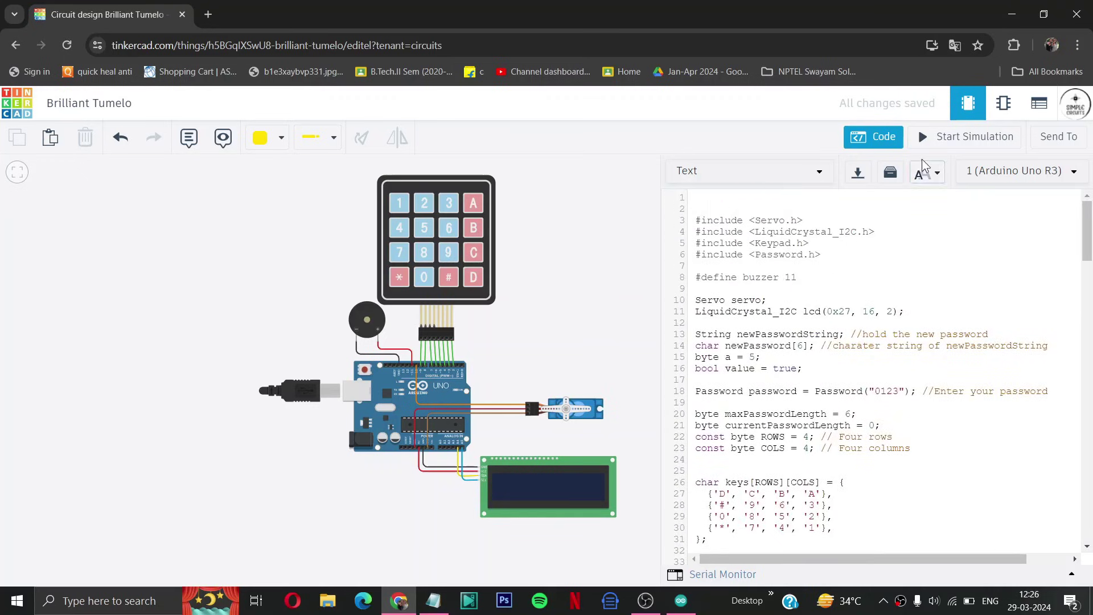
click(938, 147)
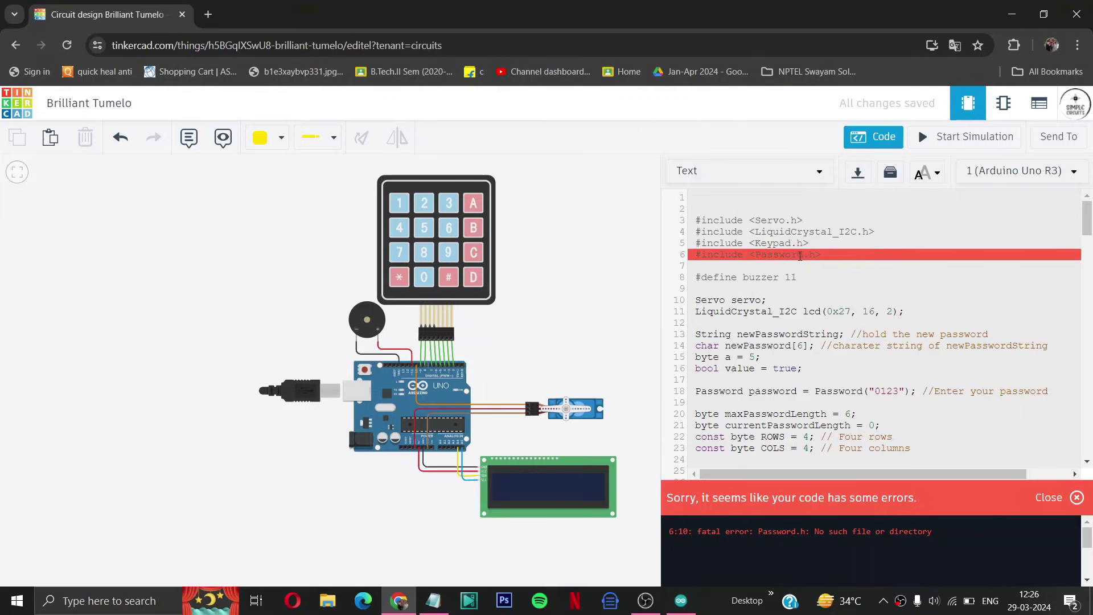
Delete the #include <Password.h> line, leaving line 6 blank.
scroll(875, 396, down, 1)
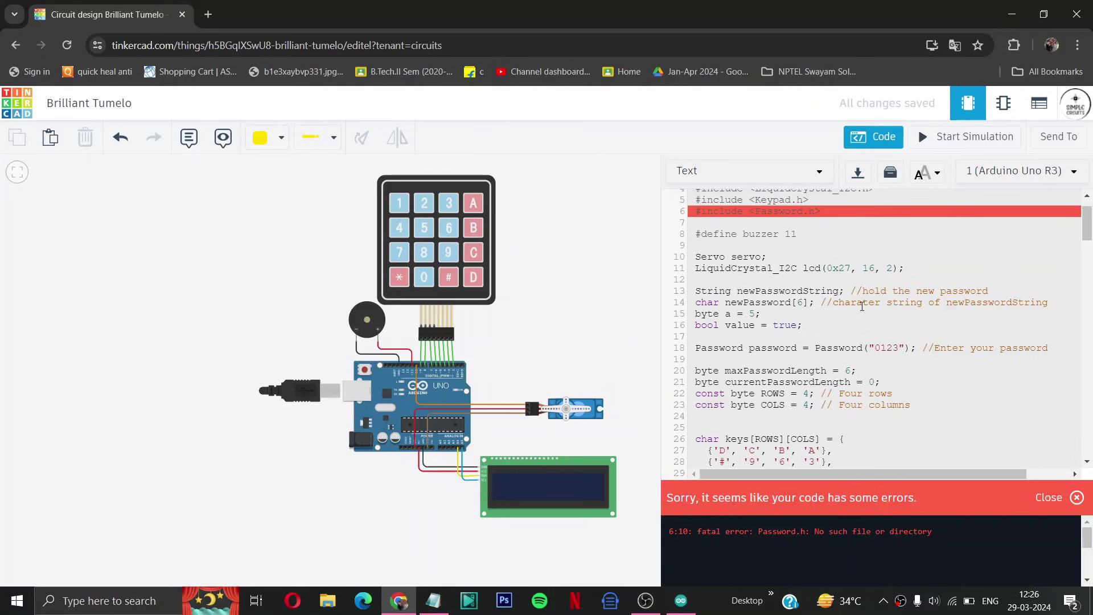
scroll(862, 306, up, 1)
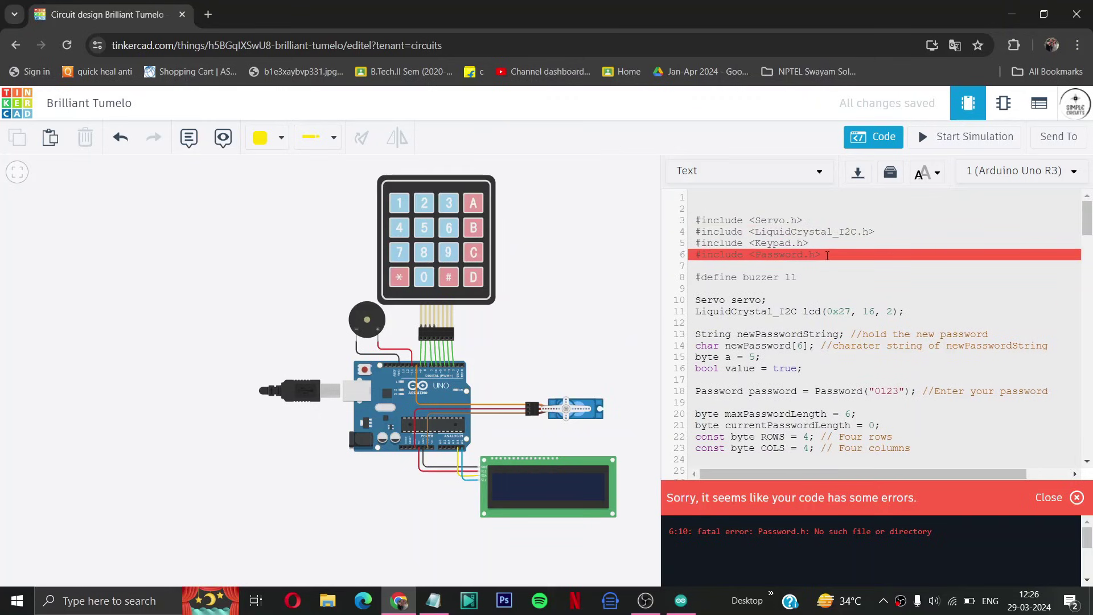
key(BackSpace)
key(BackSpace)
key(BackSpace)
key(BackSpace)
key(BackSpace)
key(BackSpace)
key(BackSpace)
key(BackSpace)
key(BackSpace)
key(BackSpace)
key(BackSpace)
key(BackSpace)
key(BackSpace)
key(BackSpace)
key(BackSpace)
key(BackSpace)
key(BackSpace)
key(BackSpace)
key(BackSpace)
key(BackSpace)
key(BackSpace)
Open File Explorer maximized and browse to Documents\Arduino\libraries\Password\src.
click(1011, 14)
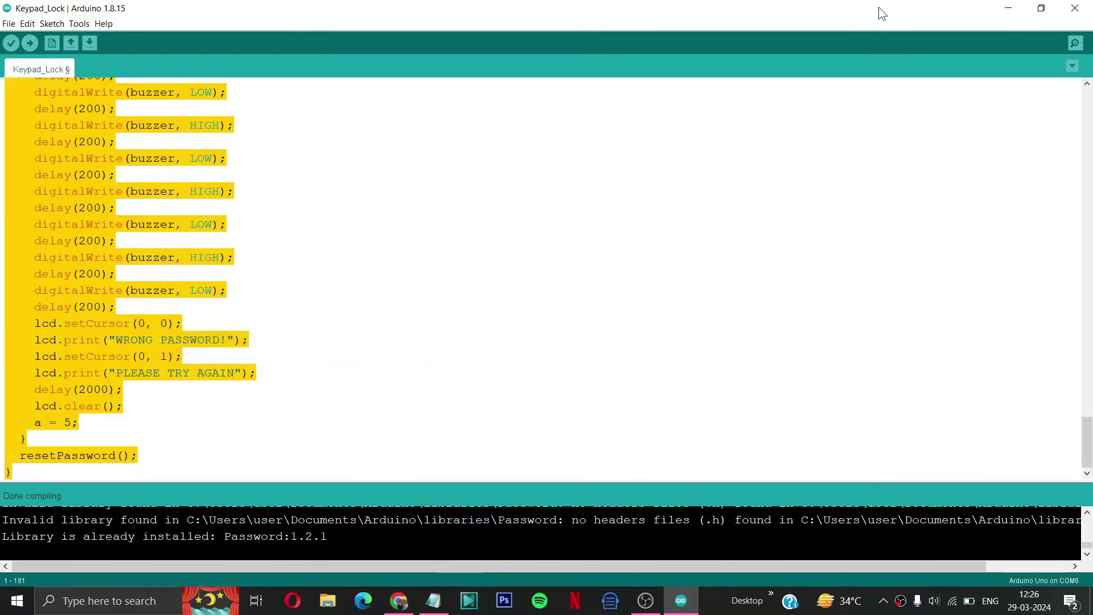
click(1007, 8)
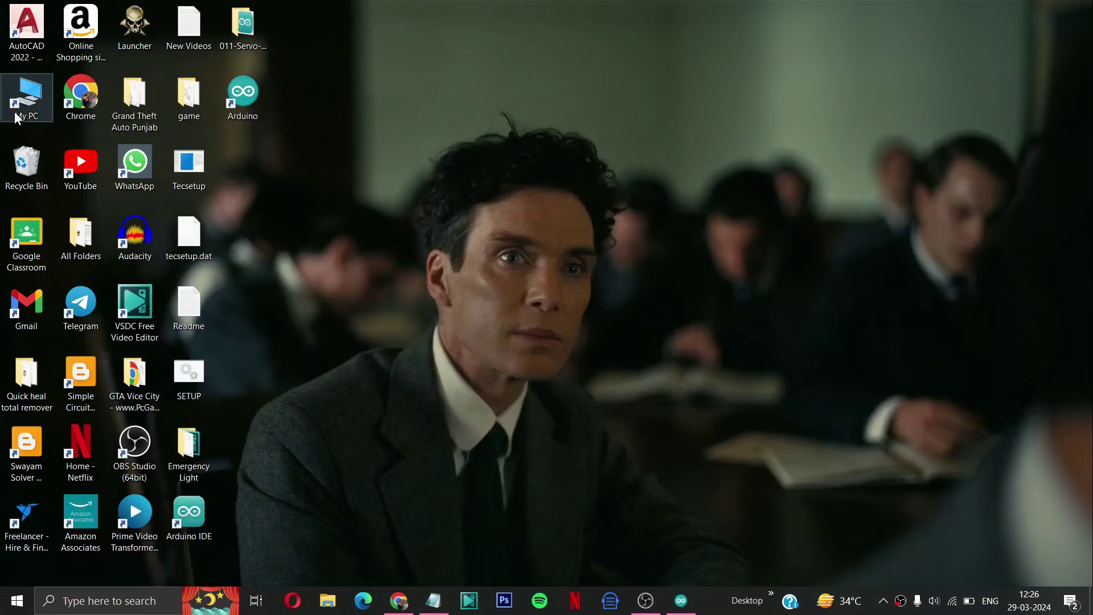
double_click(17, 118)
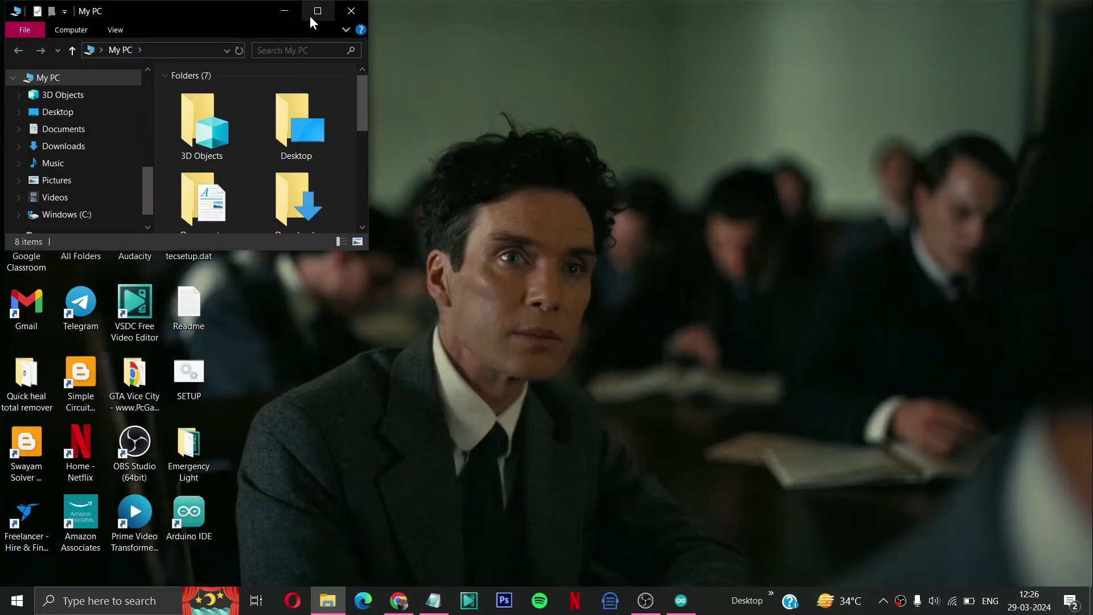
click(311, 17)
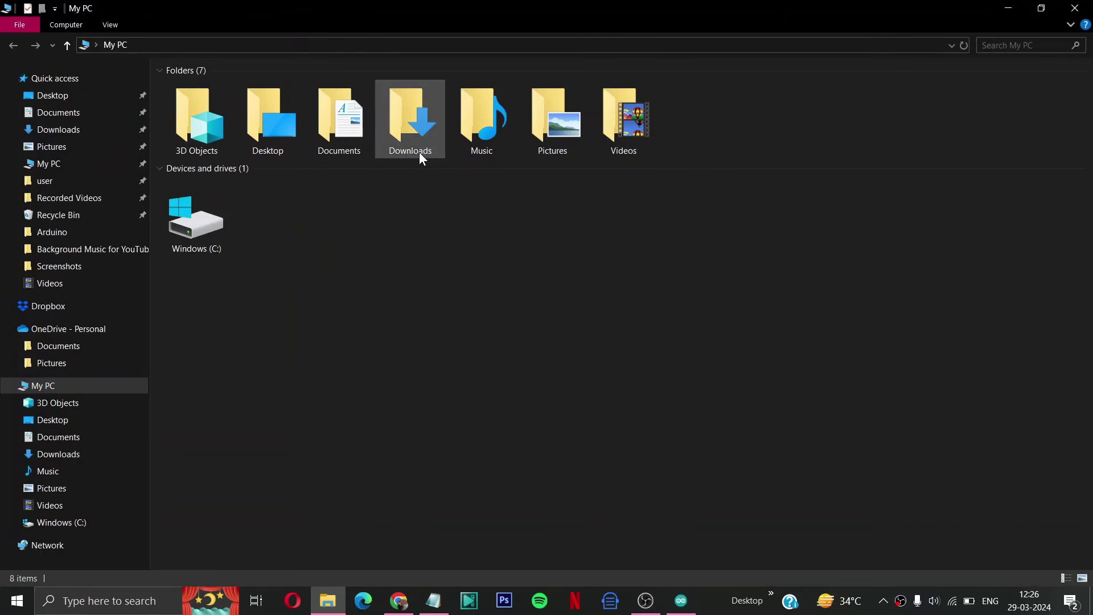
double_click(348, 139)
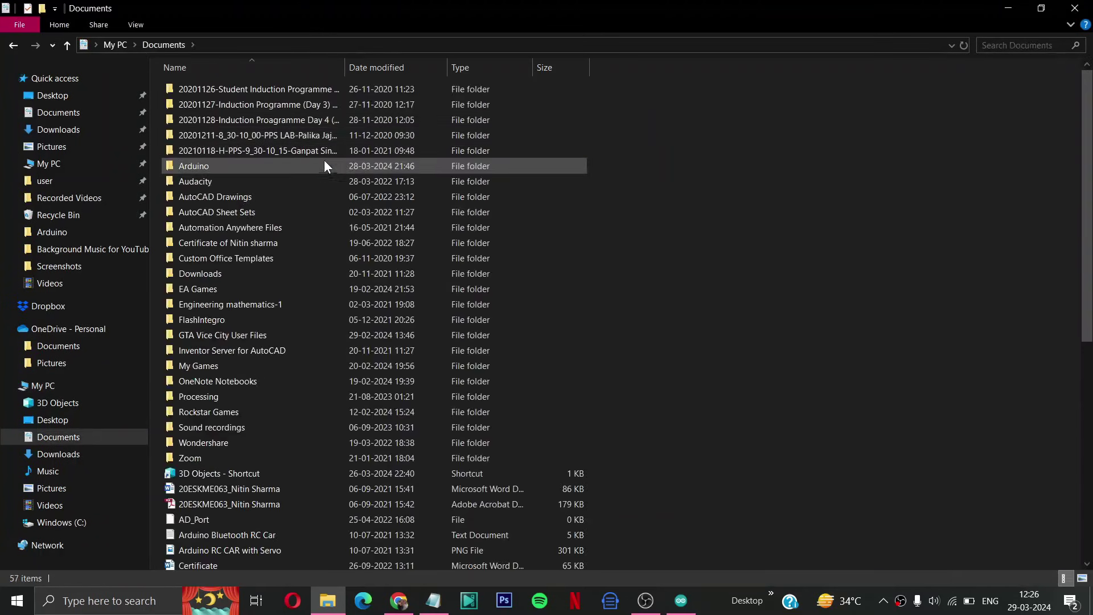
double_click(315, 166)
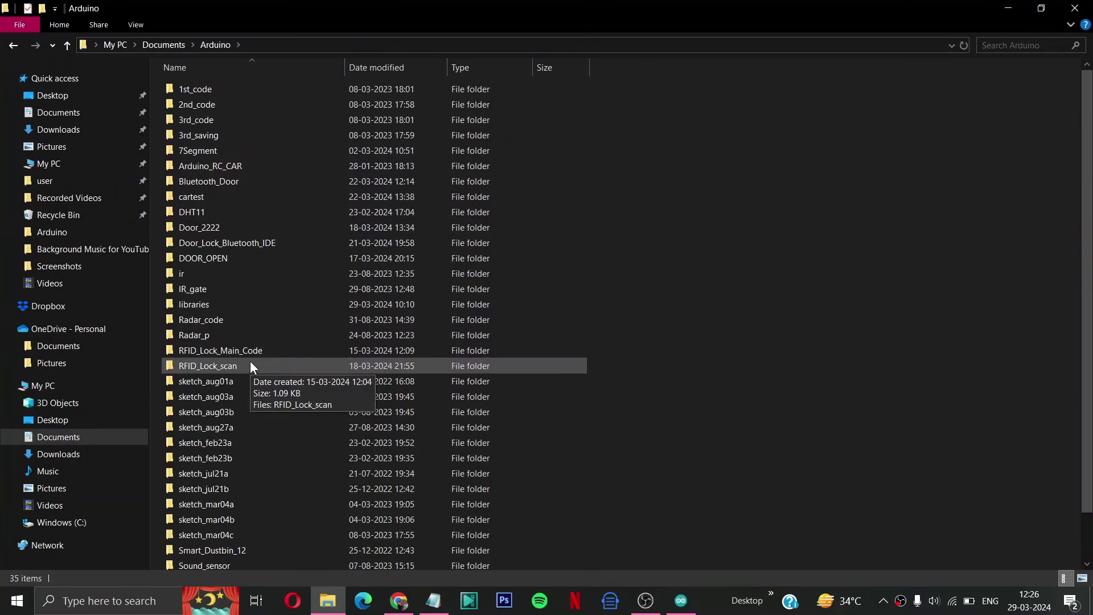
double_click(251, 305)
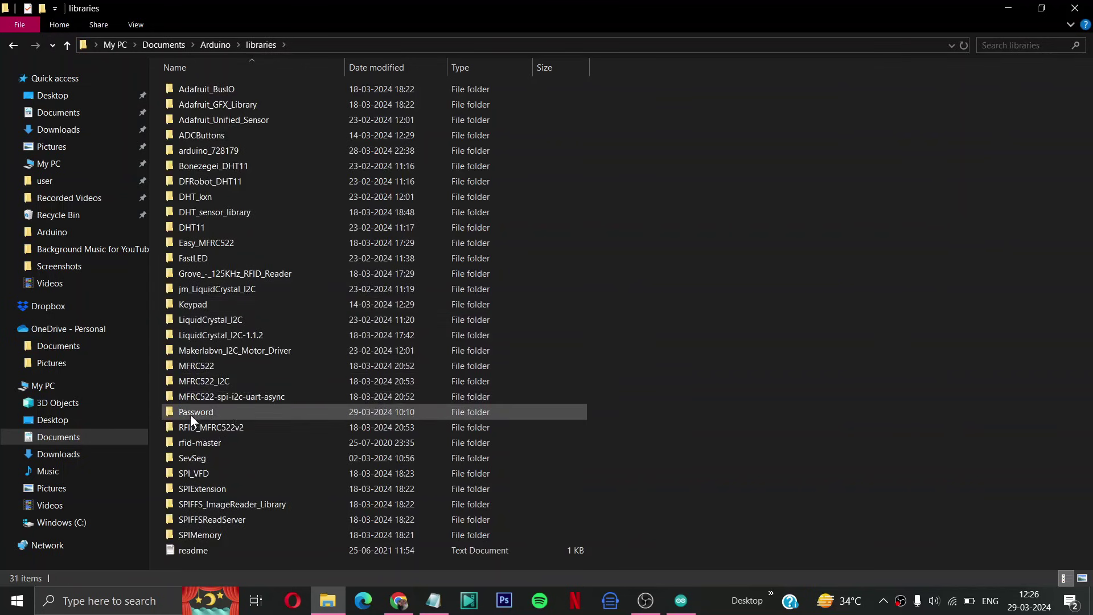
double_click(217, 412)
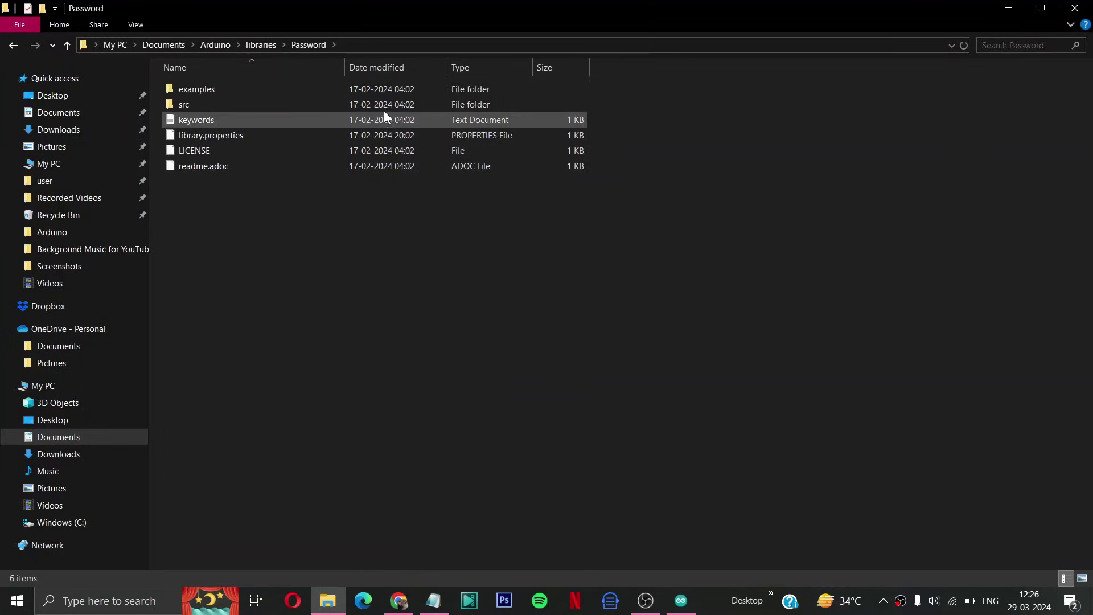
double_click(385, 104)
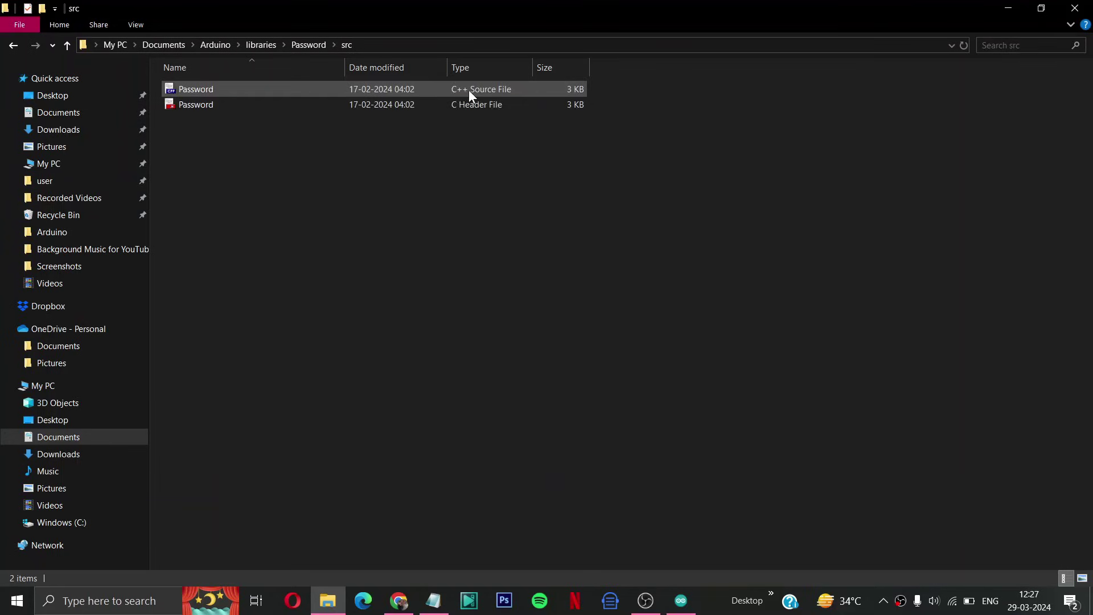
Open Password.h in Dev-C++ and select its code from line 23 to the end.
double_click(437, 110)
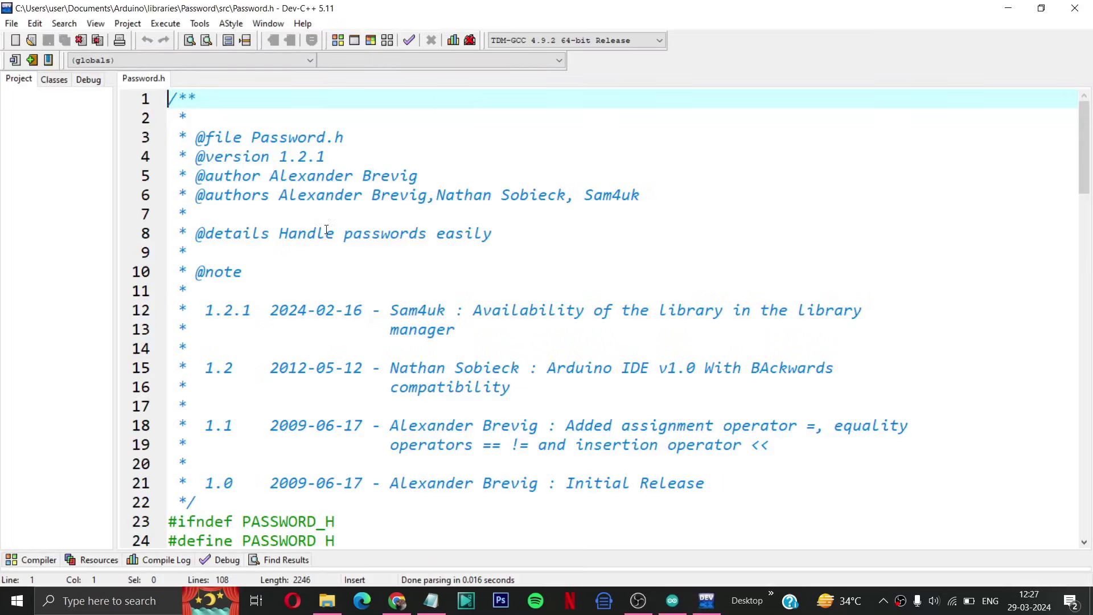
scroll(318, 250, down, 20)
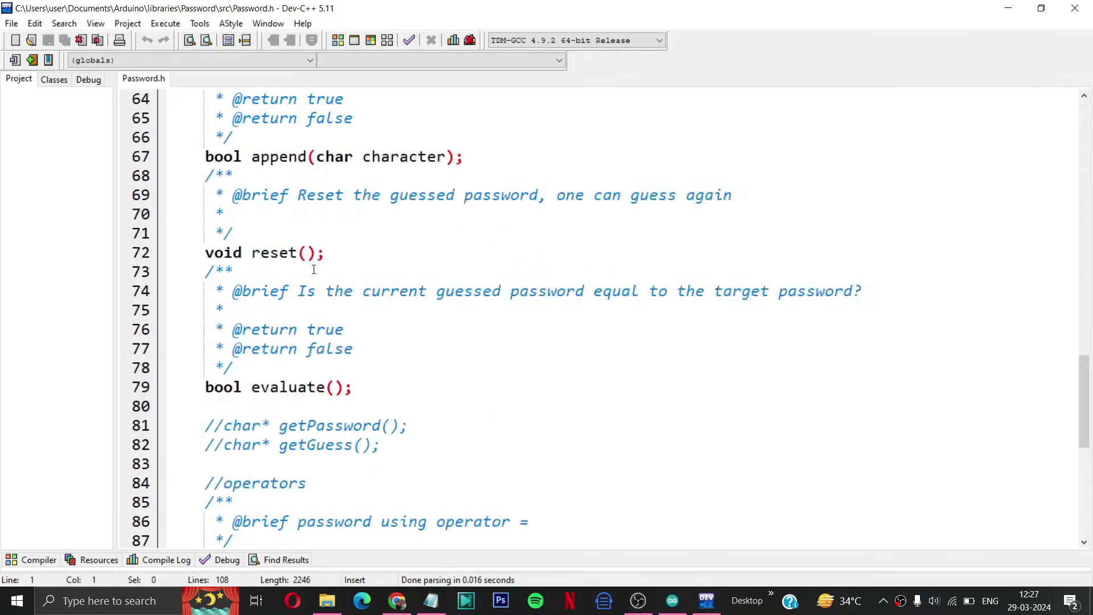
scroll(313, 270, up, 17)
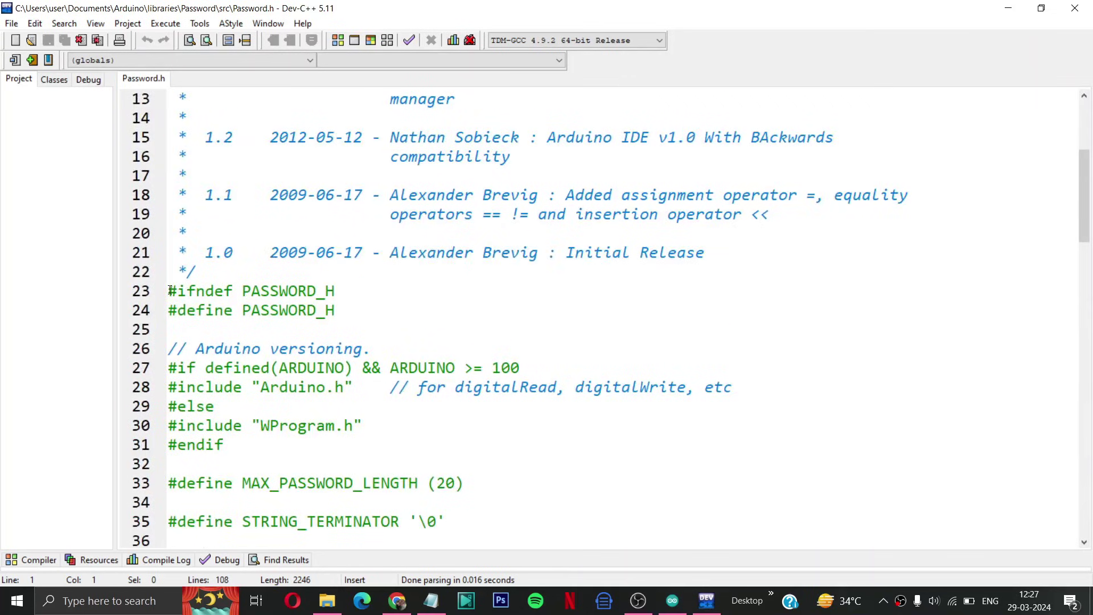
scroll(264, 302, up, 4)
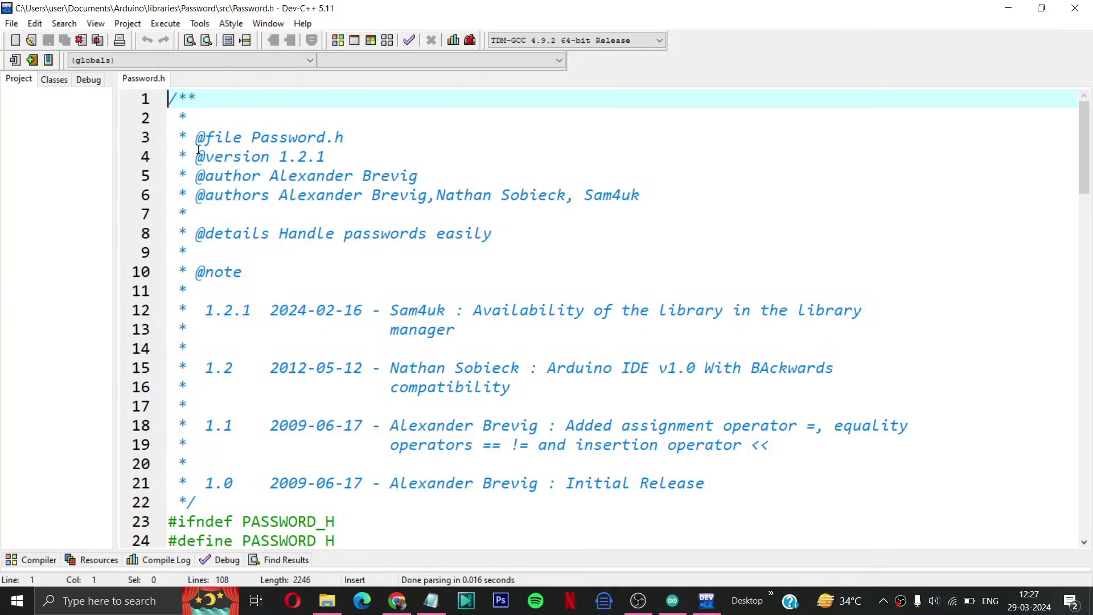
scroll(306, 358, down, 5)
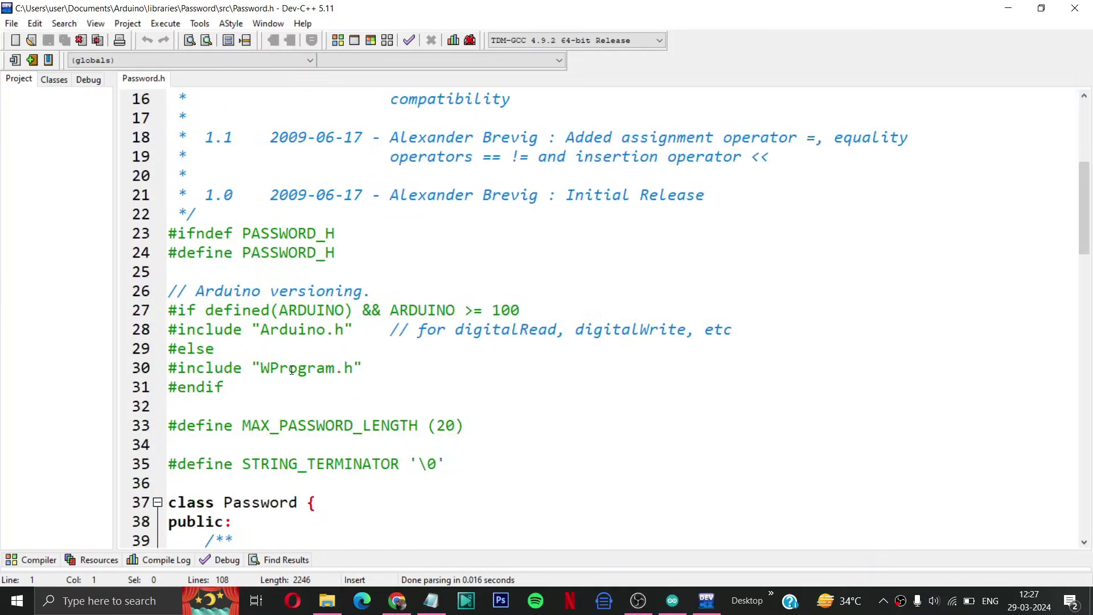
drag(168, 233, 288, 556)
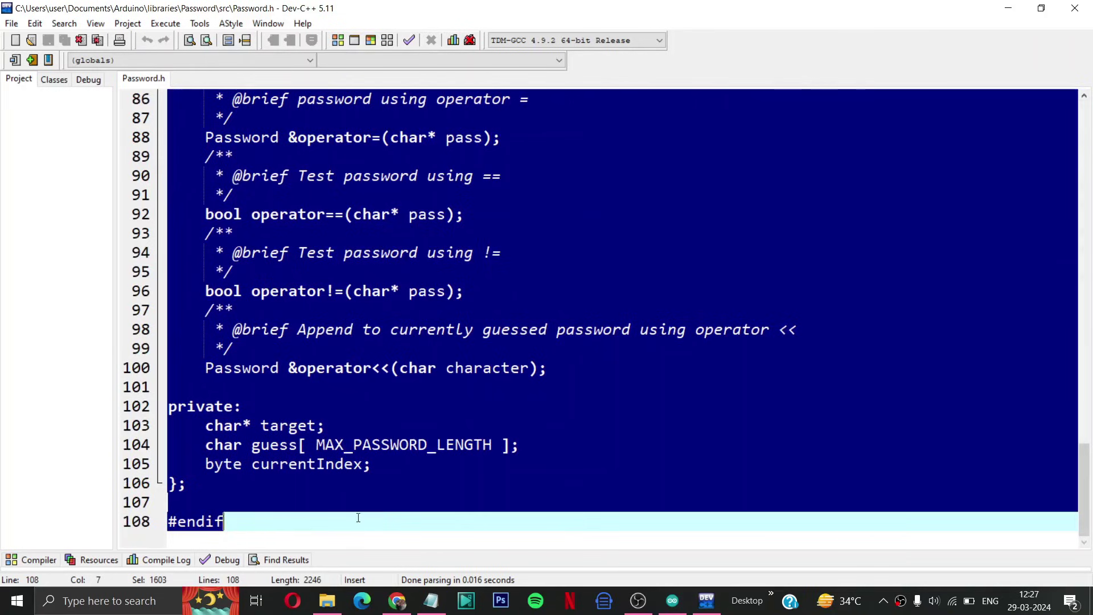
Paste the Password.h class declaration onto blank line 6 and add blank lines after #endif.
click(398, 603)
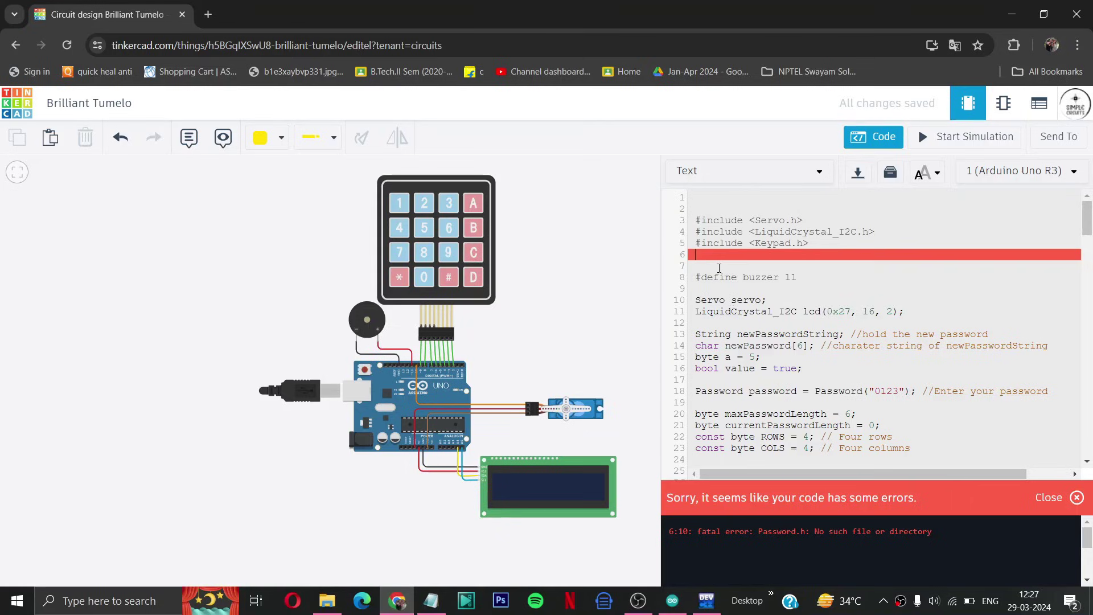
click(719, 267)
key(ctrl+v)
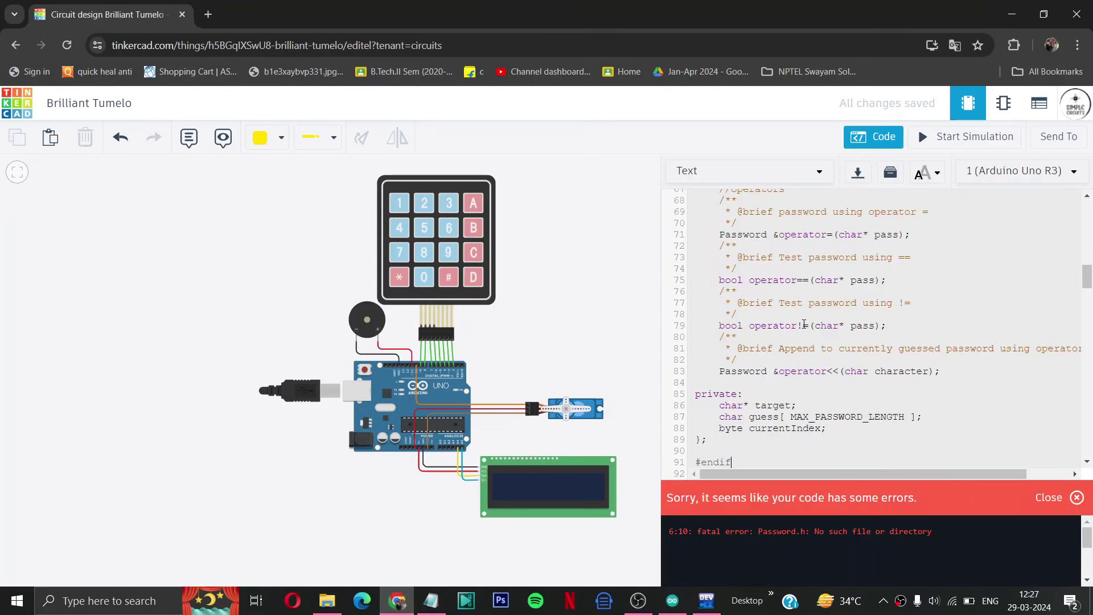
scroll(805, 322, up, 6)
scroll(803, 323, down, 10)
scroll(774, 233, up, 1)
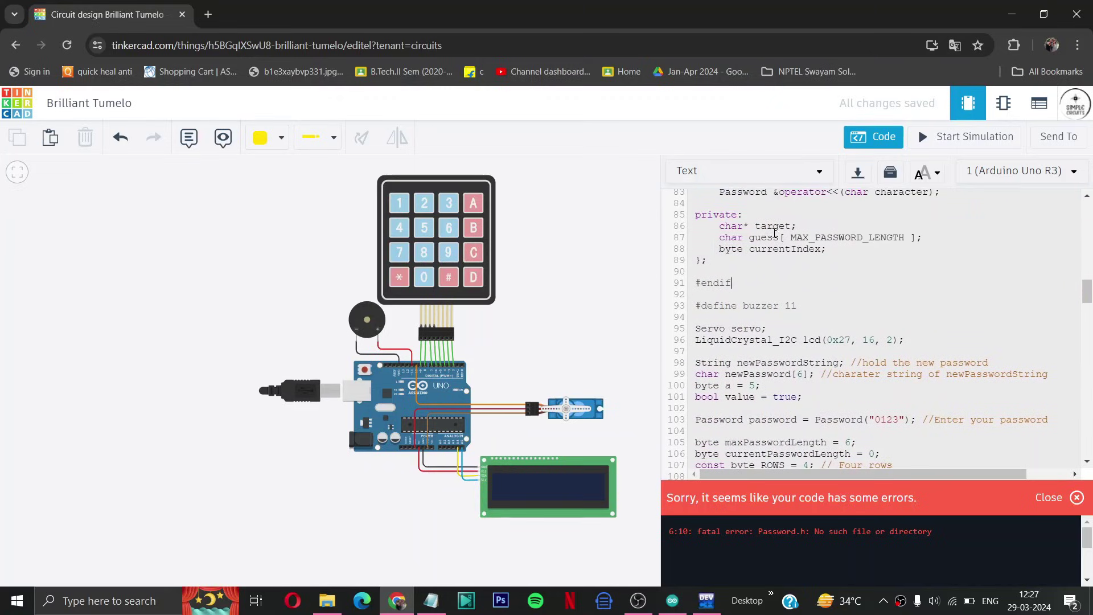
key(Return)
key(Return)
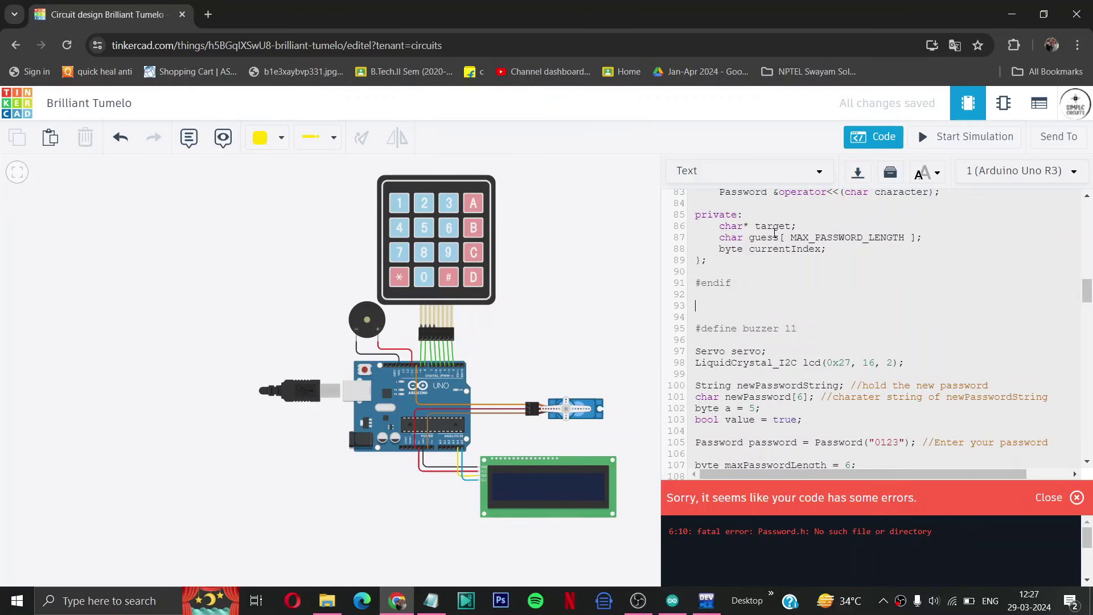
Open Password.cpp from the src folder in Dev-C++ and select its code from line 24 onward.
click(333, 601)
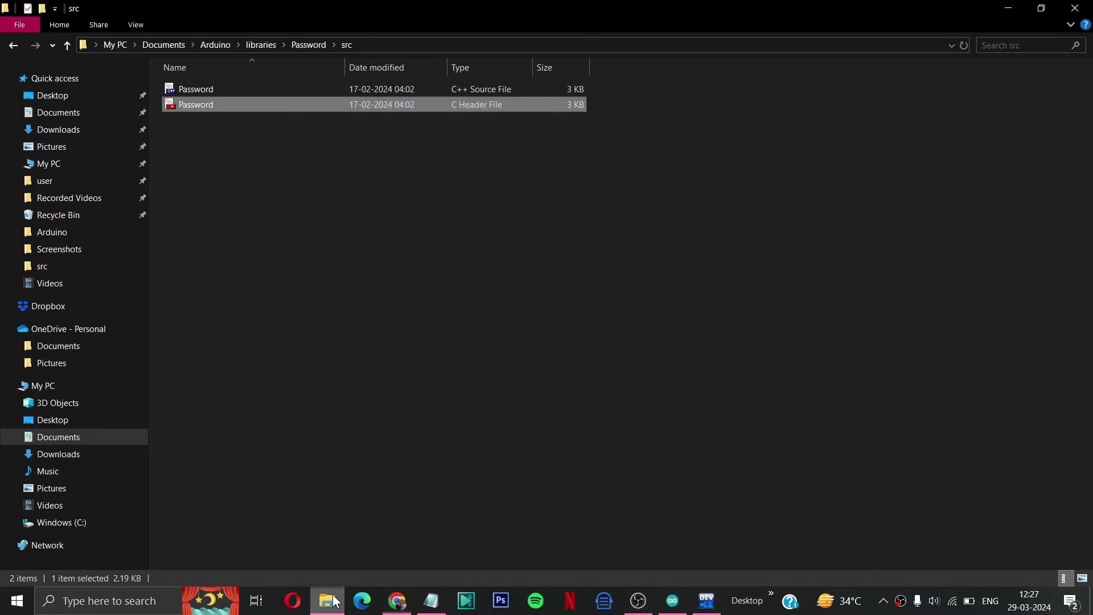
double_click(424, 90)
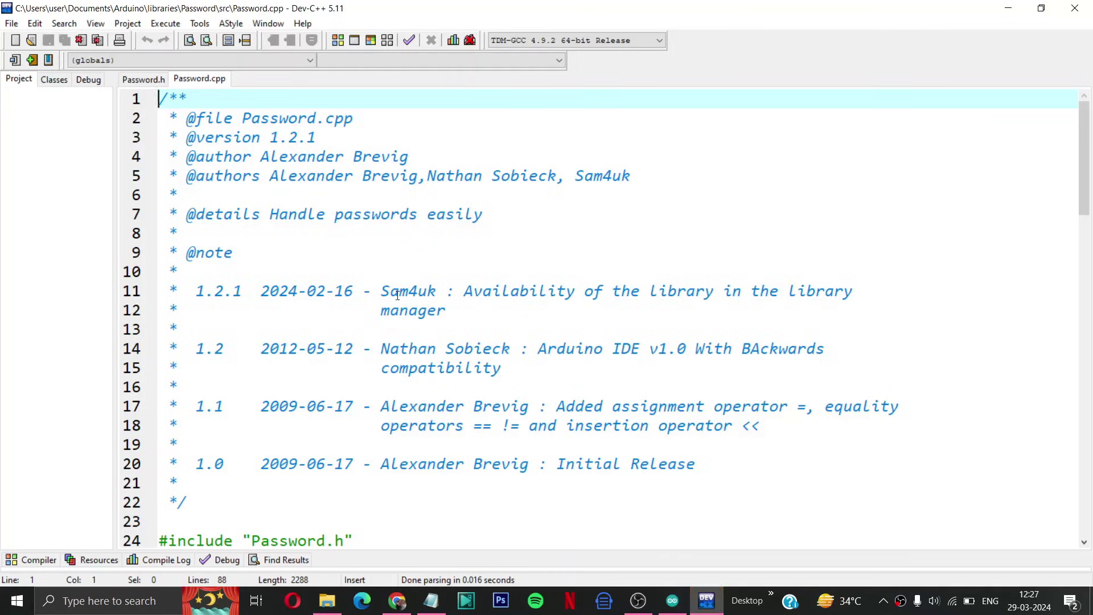
scroll(397, 295, down, 5)
scroll(396, 295, down, 1)
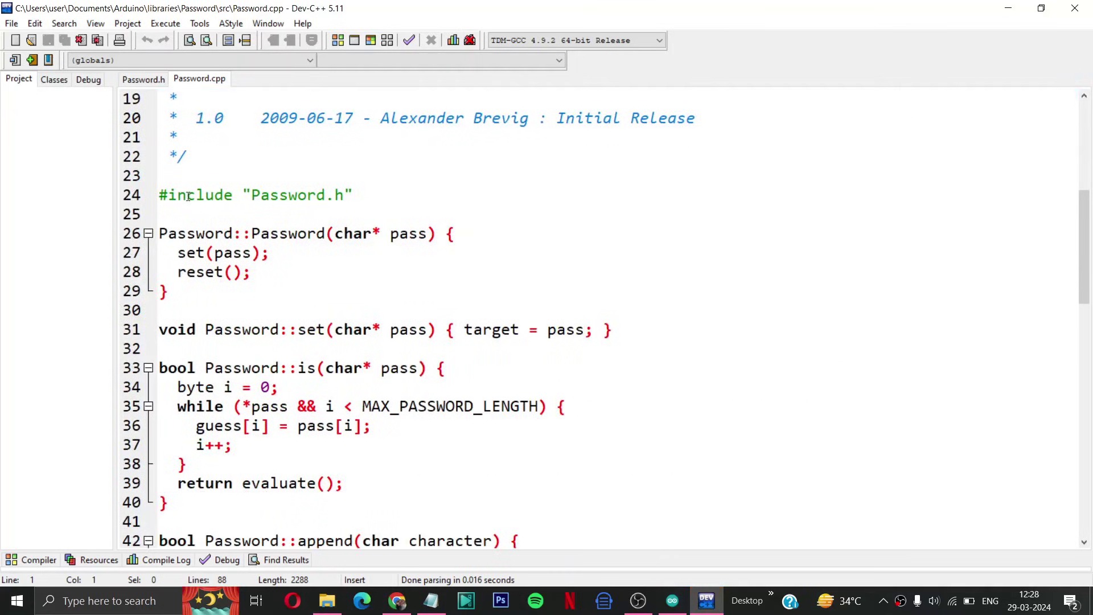
drag(159, 195, 302, 579)
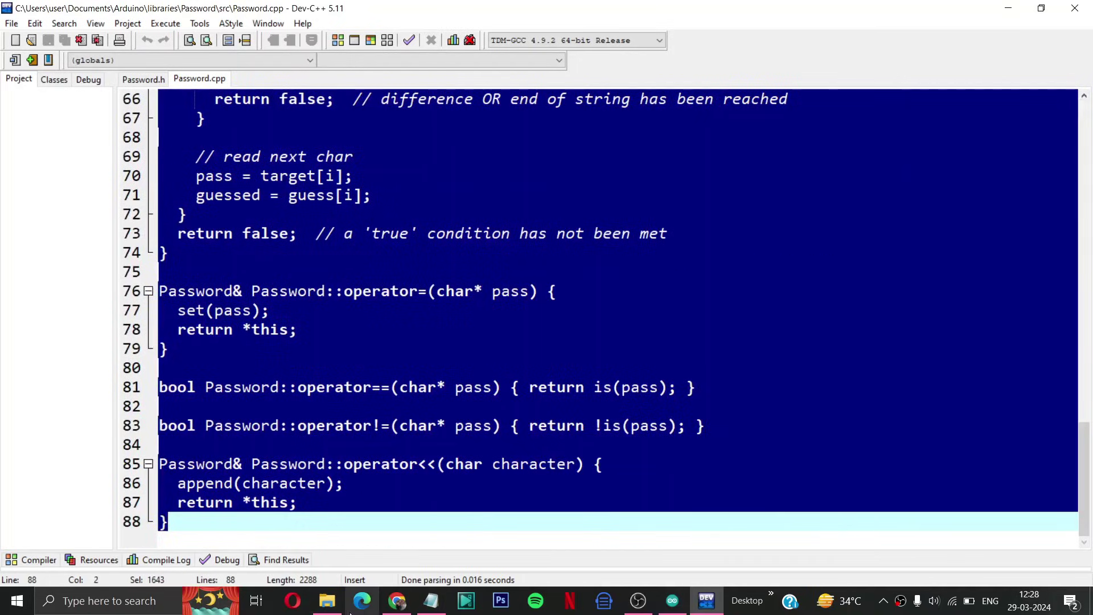
Paste the Password.cpp code after #endif and delete the #if ARDUINO versioning block.
click(397, 601)
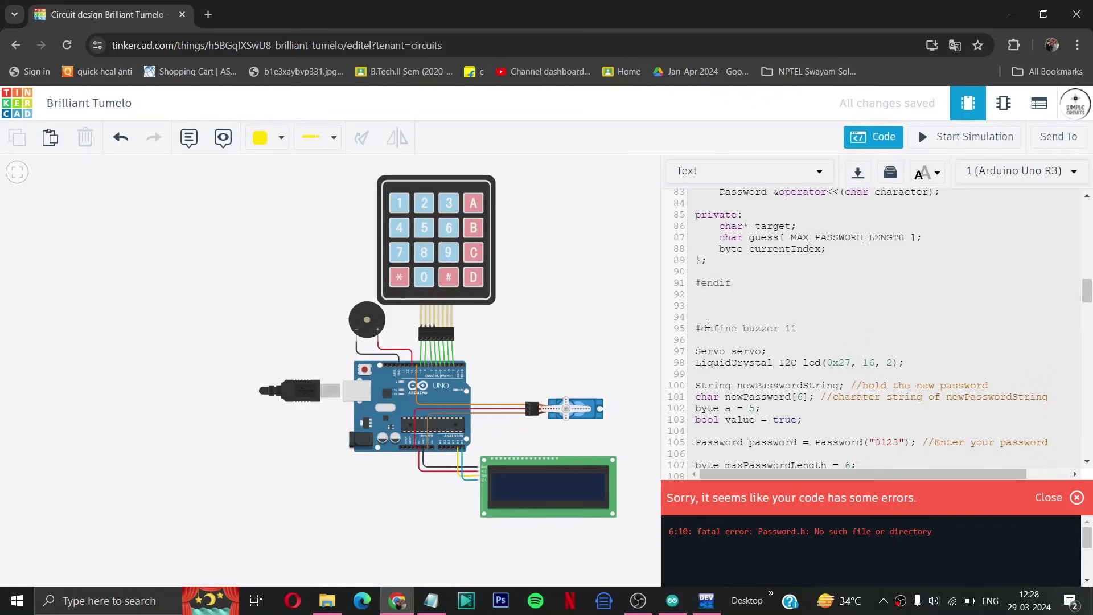
click(701, 307)
key(ctrl+v)
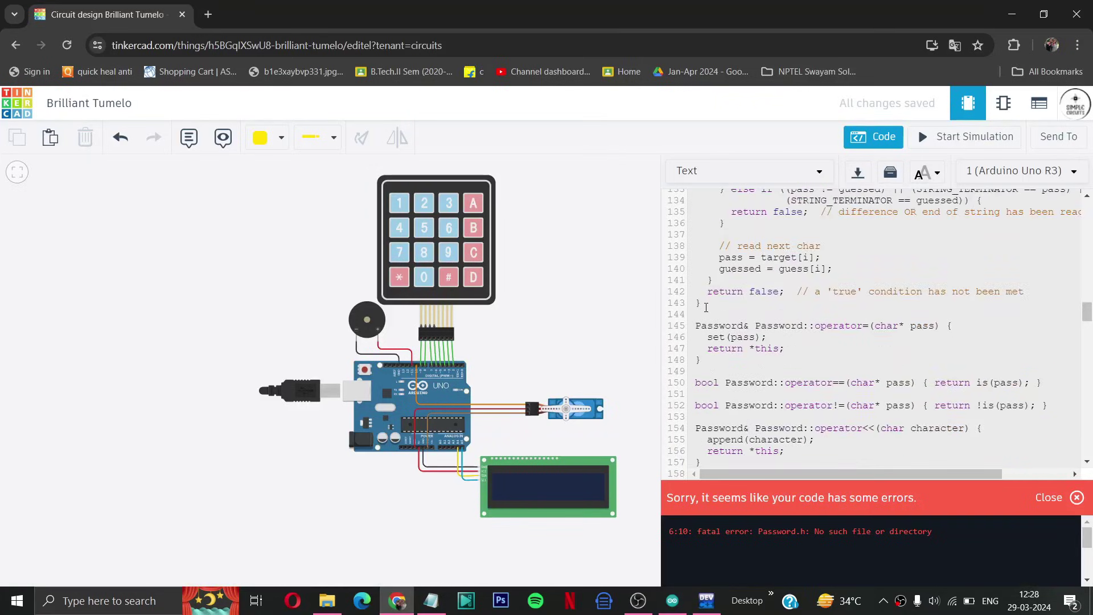
scroll(768, 337, up, 2)
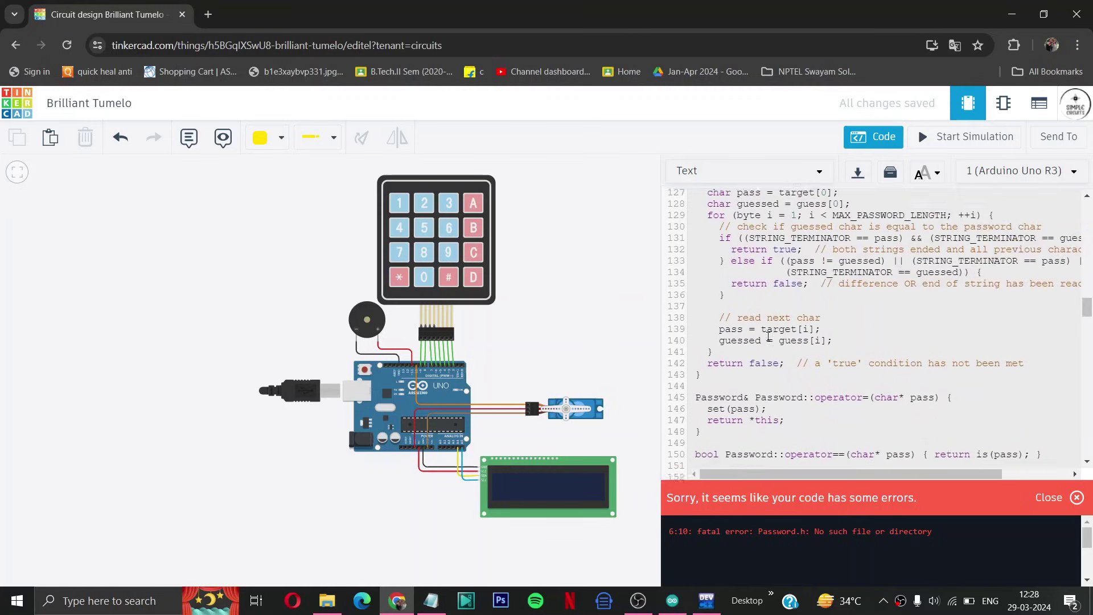
scroll(882, 345, up, 6)
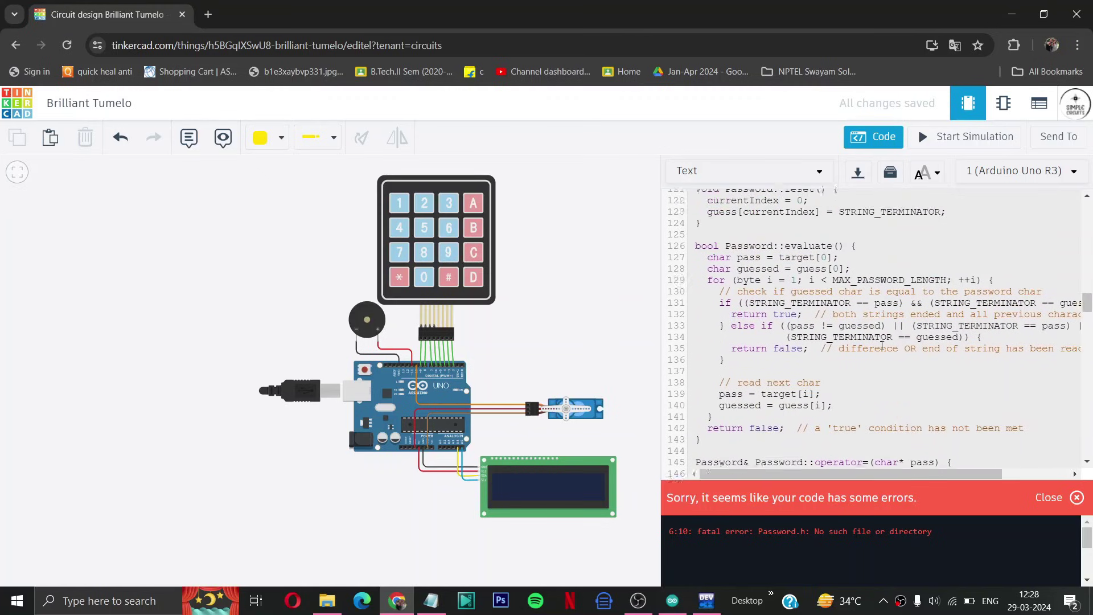
scroll(881, 346, up, 15)
scroll(881, 346, up, 10)
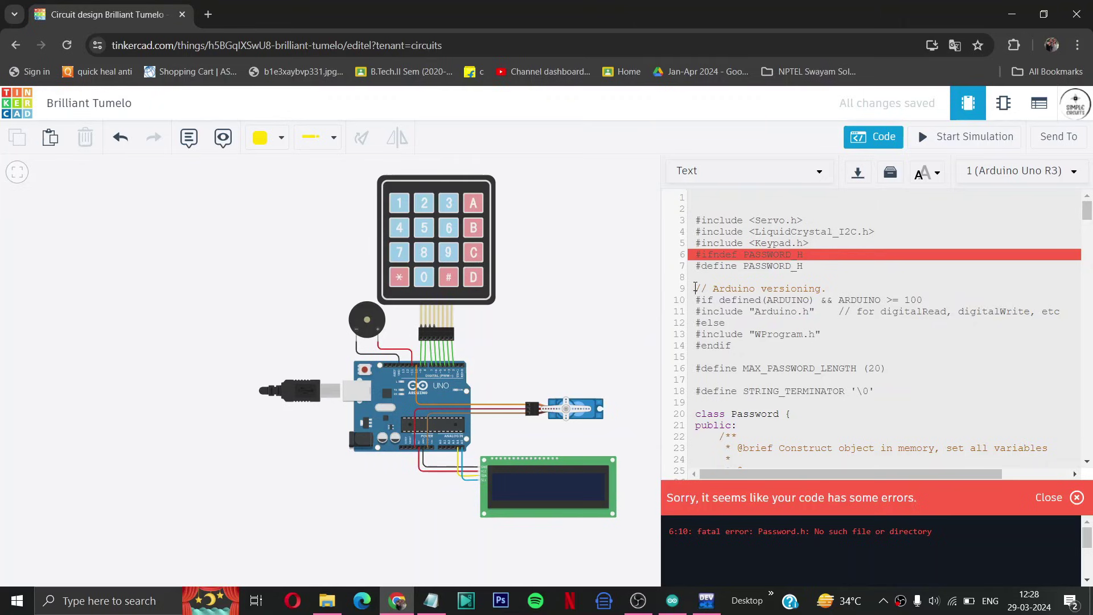
drag(695, 288, 777, 347)
key(BackSpace)
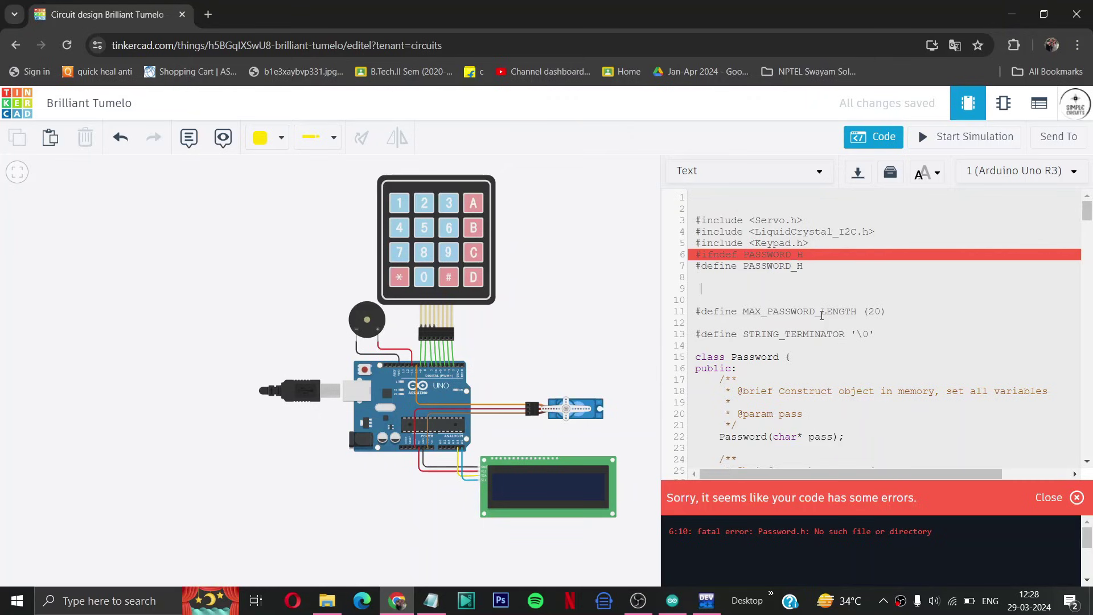
Delete the #include "Password.h" line from the pasted code and review the sketch.
scroll(824, 312, down, 3)
scroll(821, 315, down, 11)
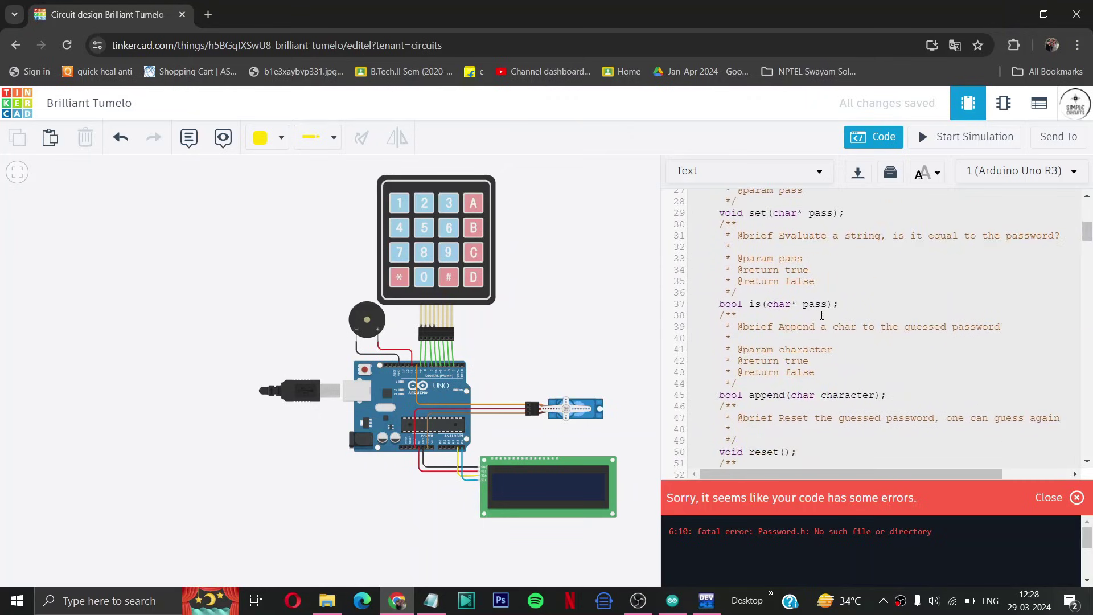
scroll(821, 315, down, 9)
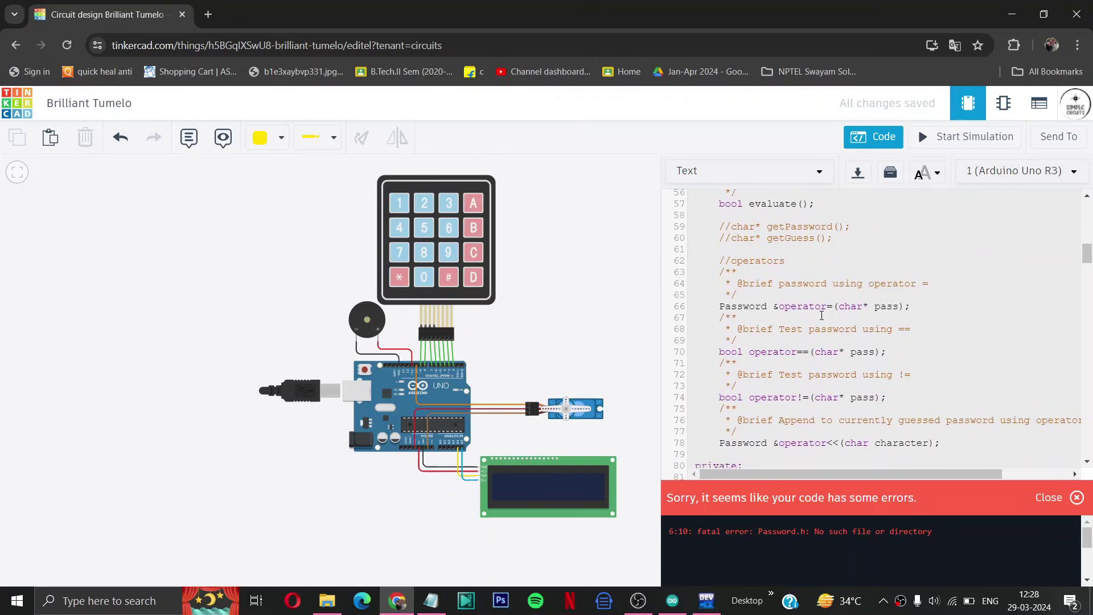
scroll(822, 315, down, 1)
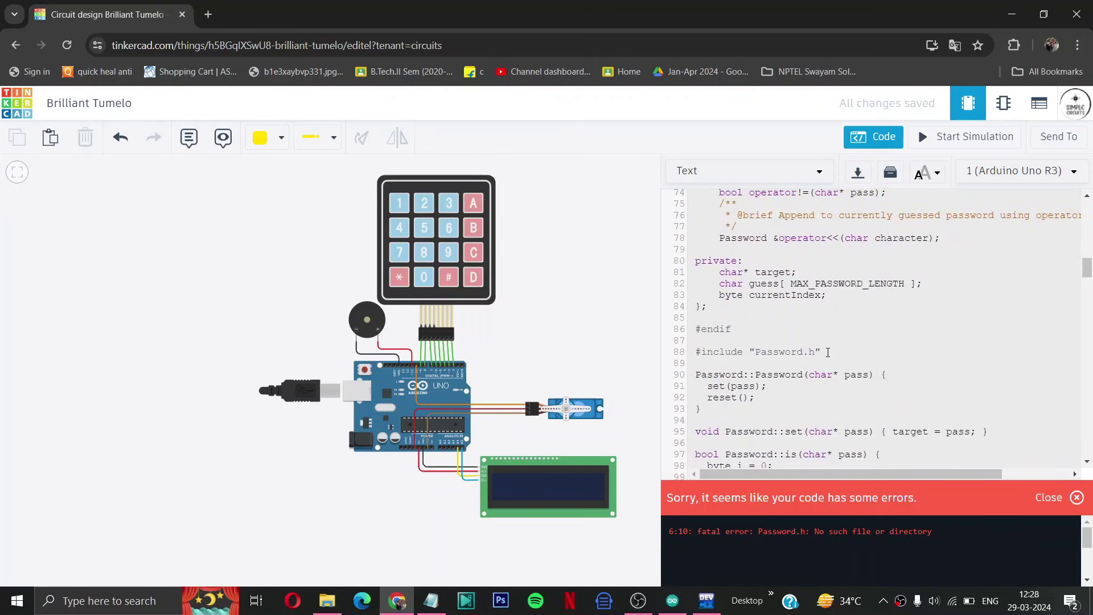
drag(823, 352, 693, 354)
key(BackSpace)
scroll(703, 355, down, 8)
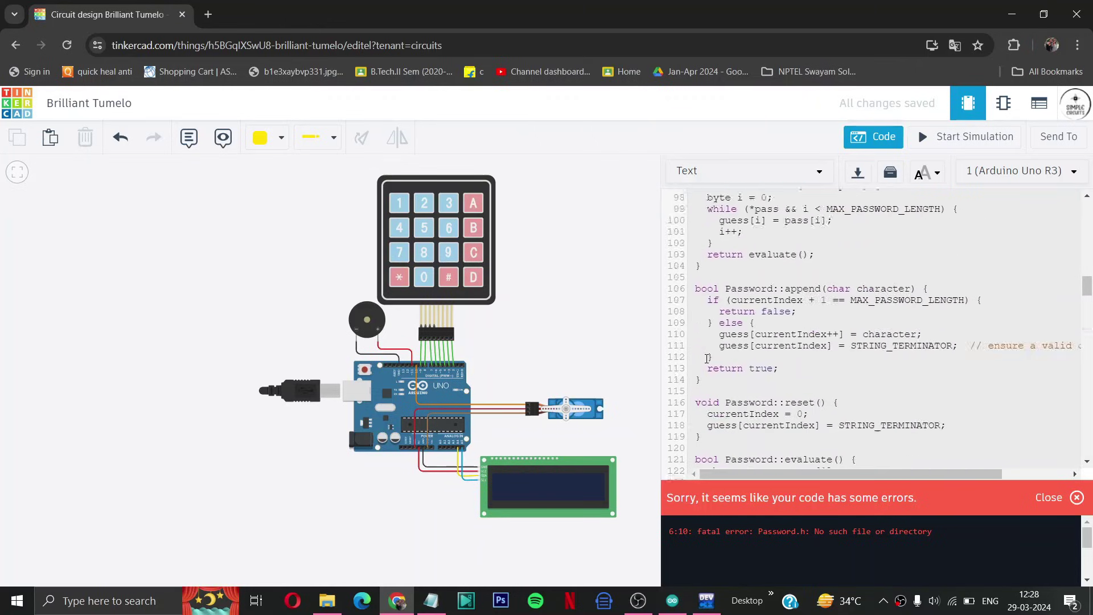
scroll(707, 359, down, 15)
scroll(706, 358, up, 13)
scroll(706, 359, up, 20)
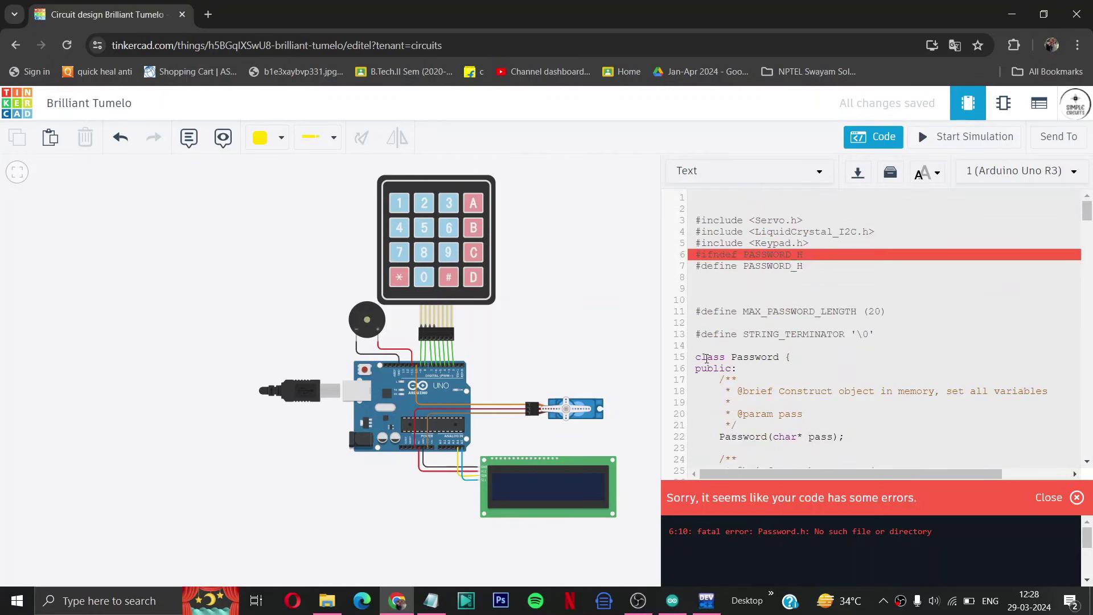
scroll(706, 359, down, 20)
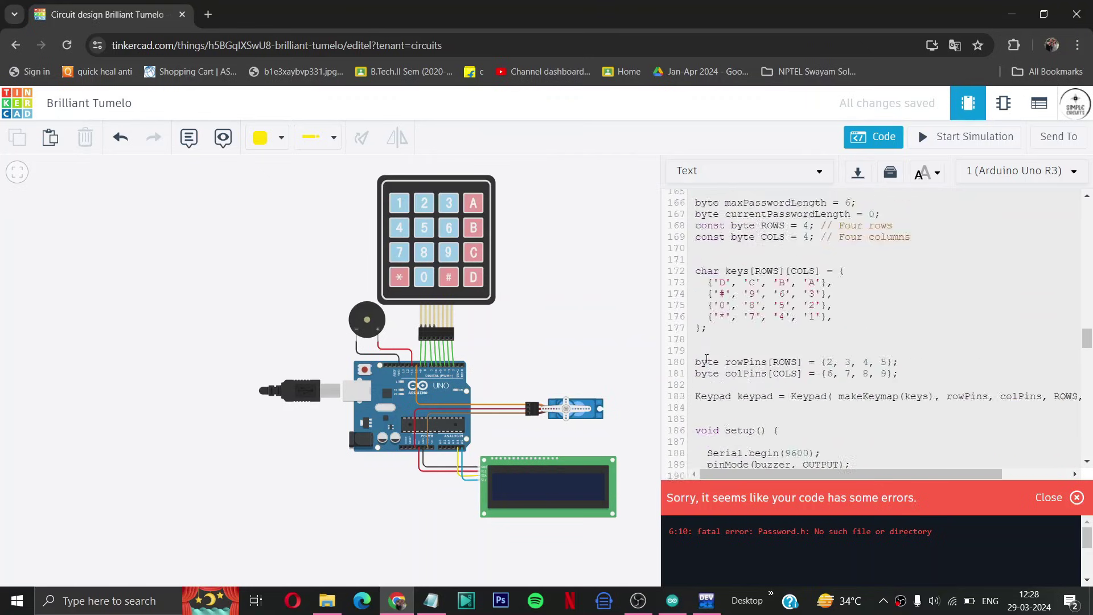
scroll(706, 359, down, 13)
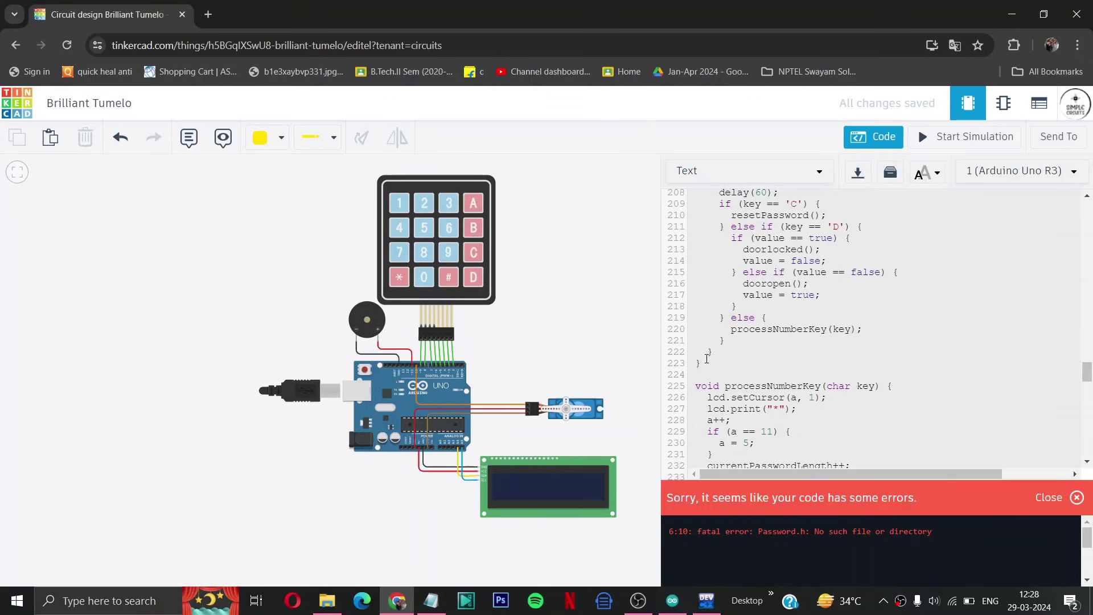
Check the Libraries list in the code panel, then close it.
click(891, 176)
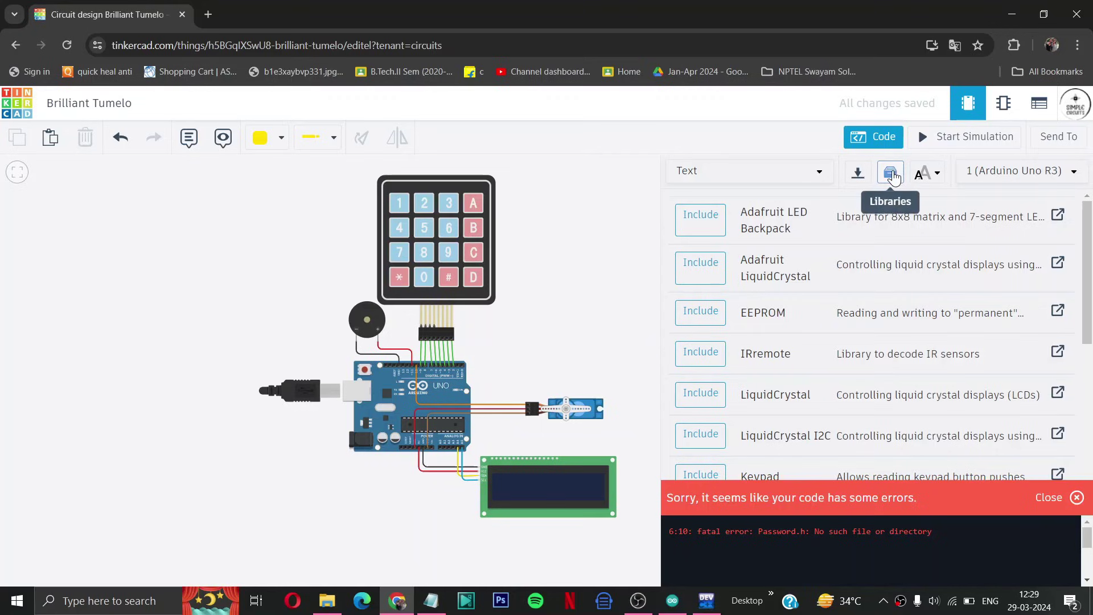
click(892, 173)
click(892, 174)
click(891, 174)
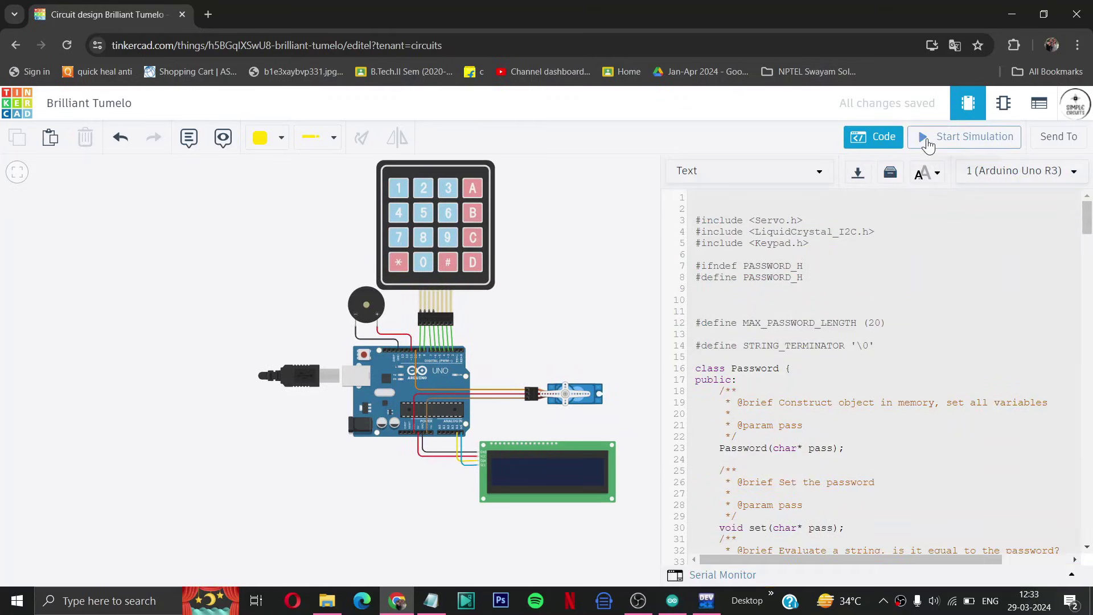
Start the simulation and highlight the password string in the sketch.
click(928, 141)
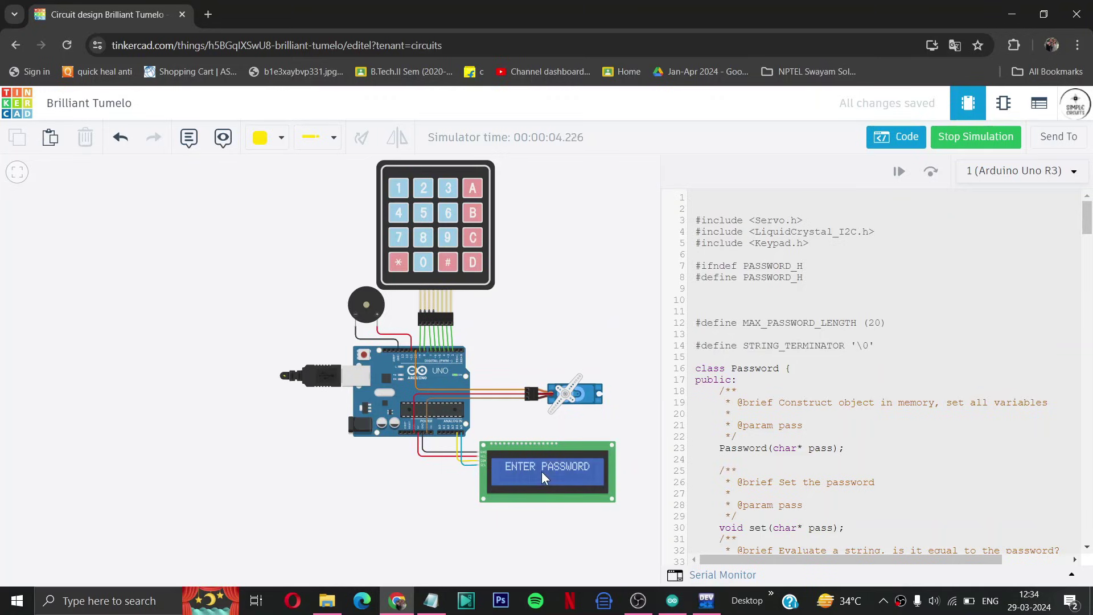
scroll(832, 411, down, 20)
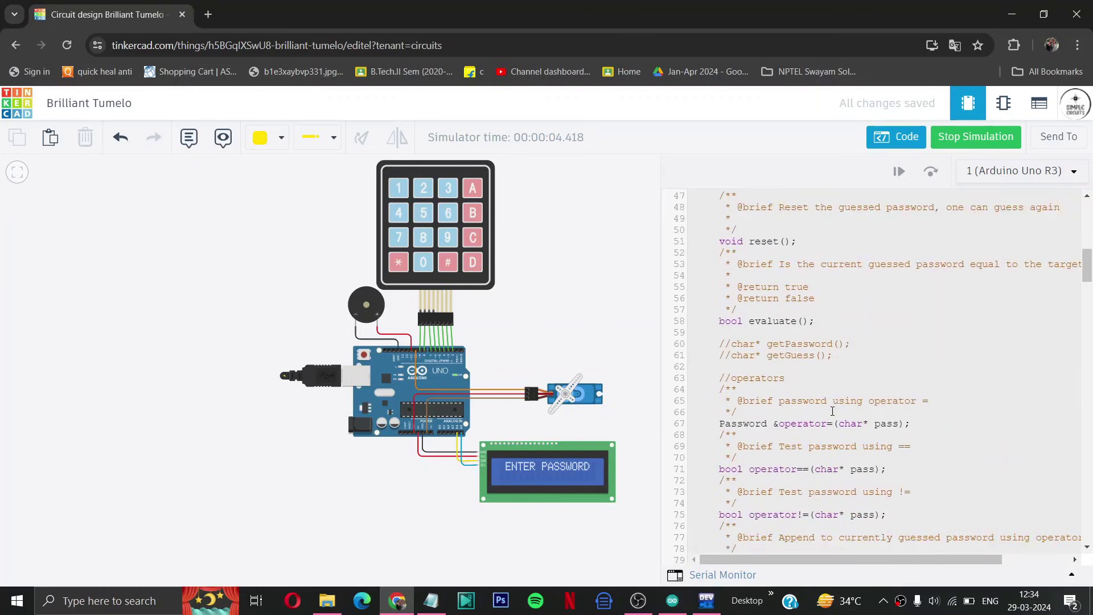
scroll(832, 411, down, 4)
scroll(832, 411, up, 10)
scroll(832, 410, up, 2)
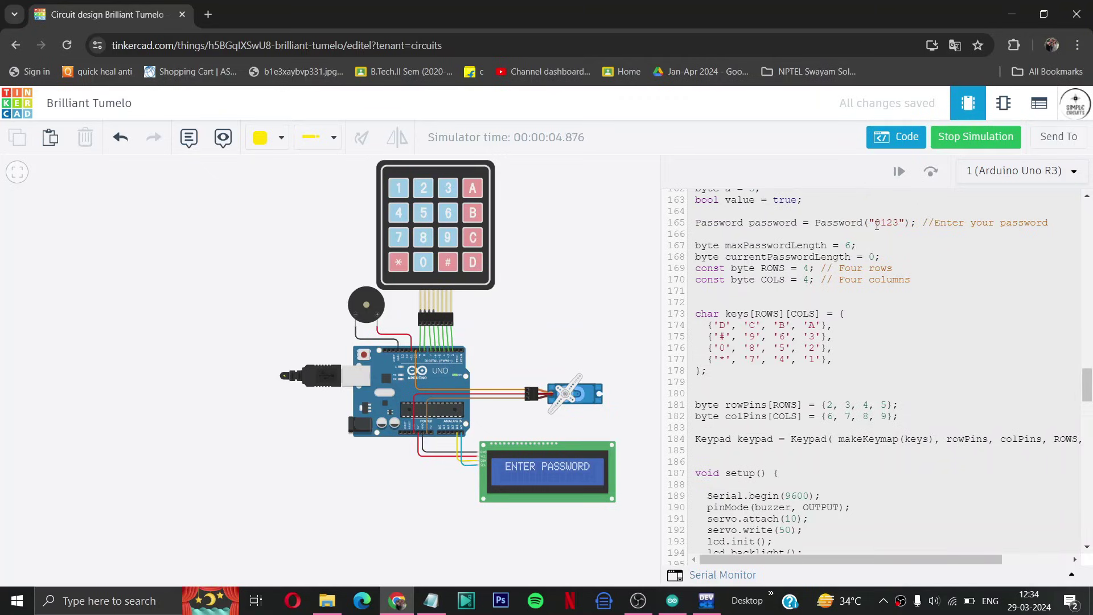
drag(875, 224, 899, 224)
Enter the four-digit password on the keypad and submit it with D.
click(424, 265)
click(401, 192)
click(423, 191)
click(449, 193)
click(470, 265)
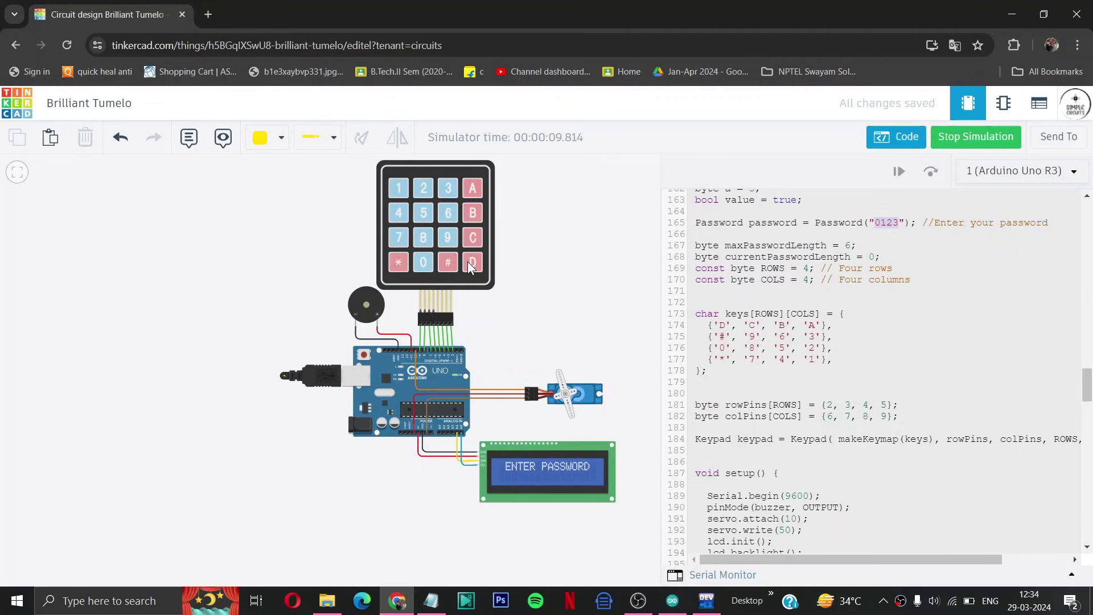
Enter the four password digits on the keypad again.
click(423, 266)
click(405, 189)
click(424, 195)
click(447, 195)
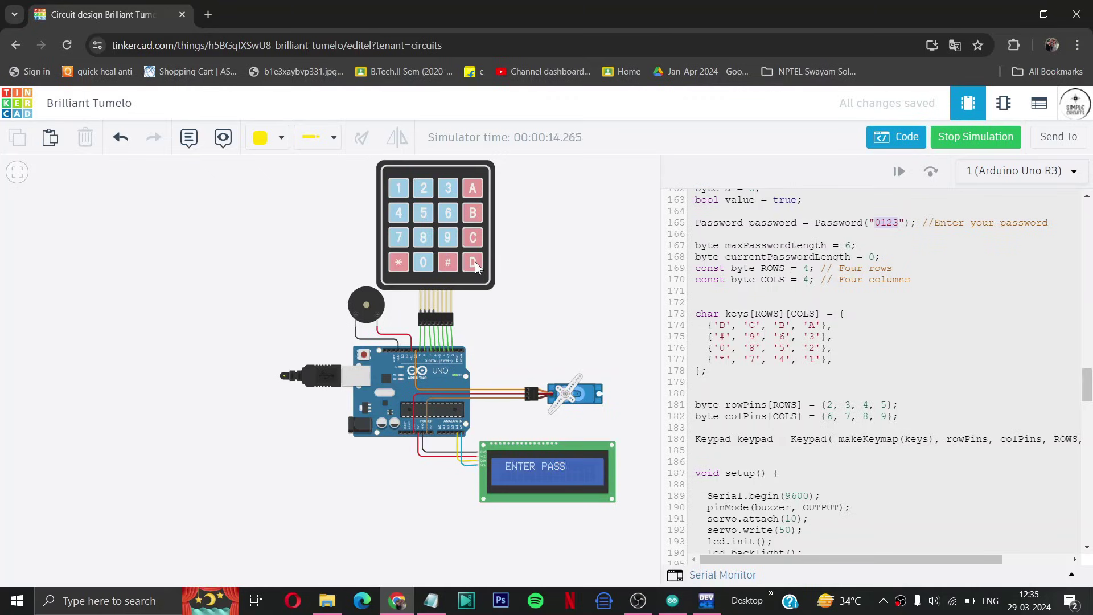
Key in a different digit sequence on the keypad.
click(448, 238)
click(435, 225)
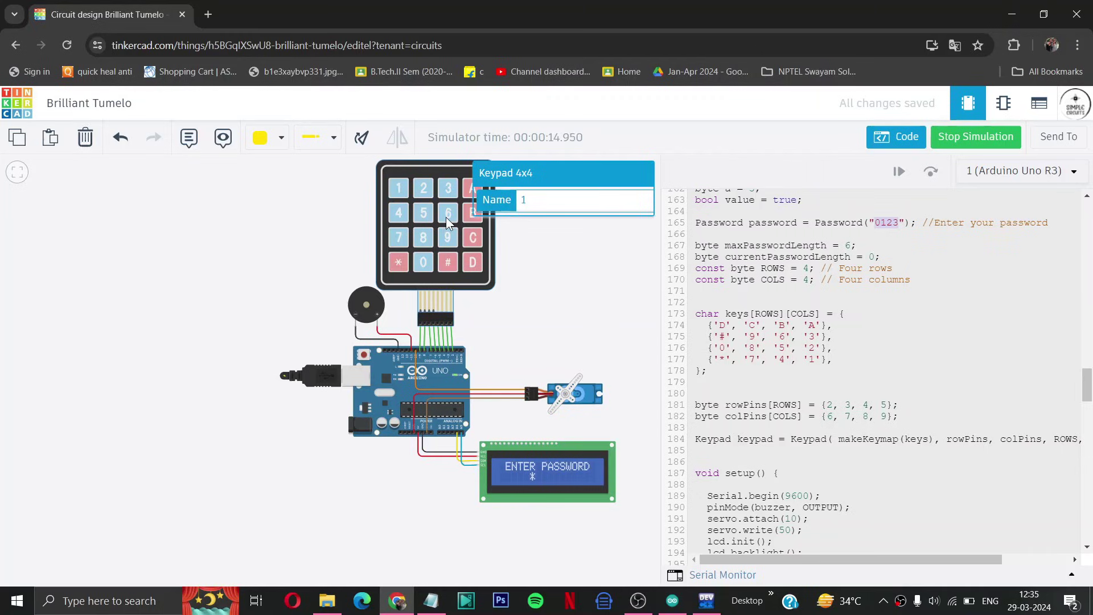
click(446, 217)
click(423, 237)
click(423, 238)
click(403, 218)
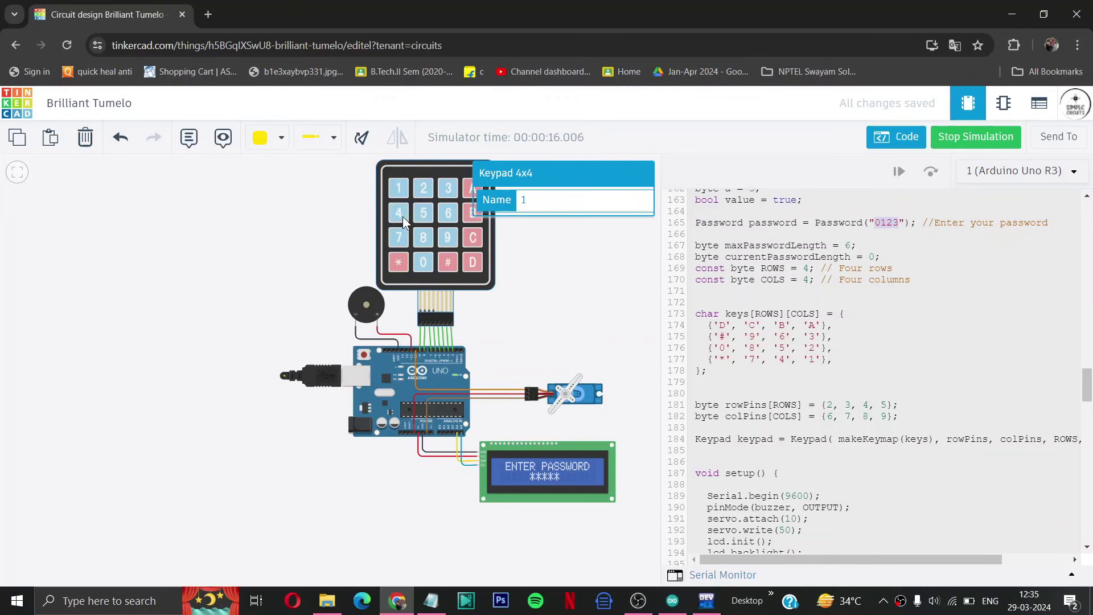
Submit the wrong code with D to test the alarm, then scroll the code back to the top.
click(474, 263)
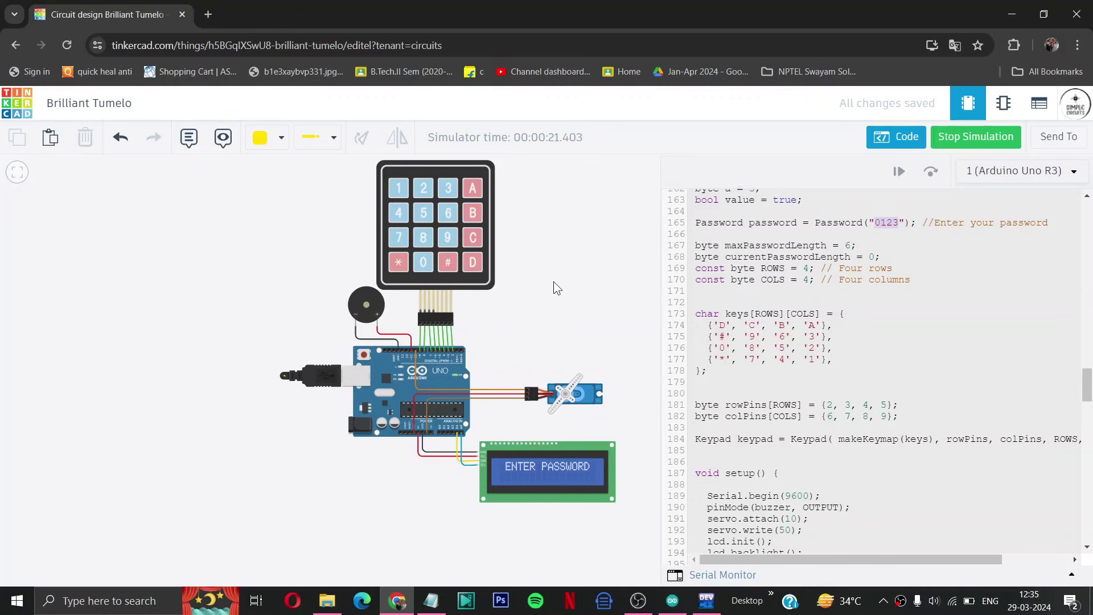
scroll(782, 248, up, 5)
scroll(782, 248, up, 20)
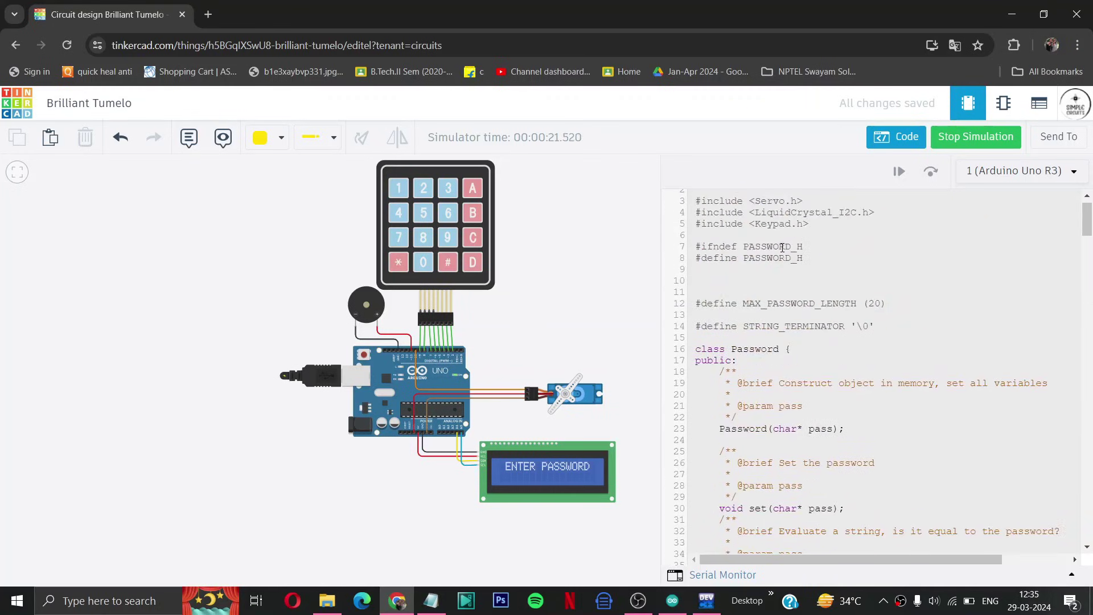